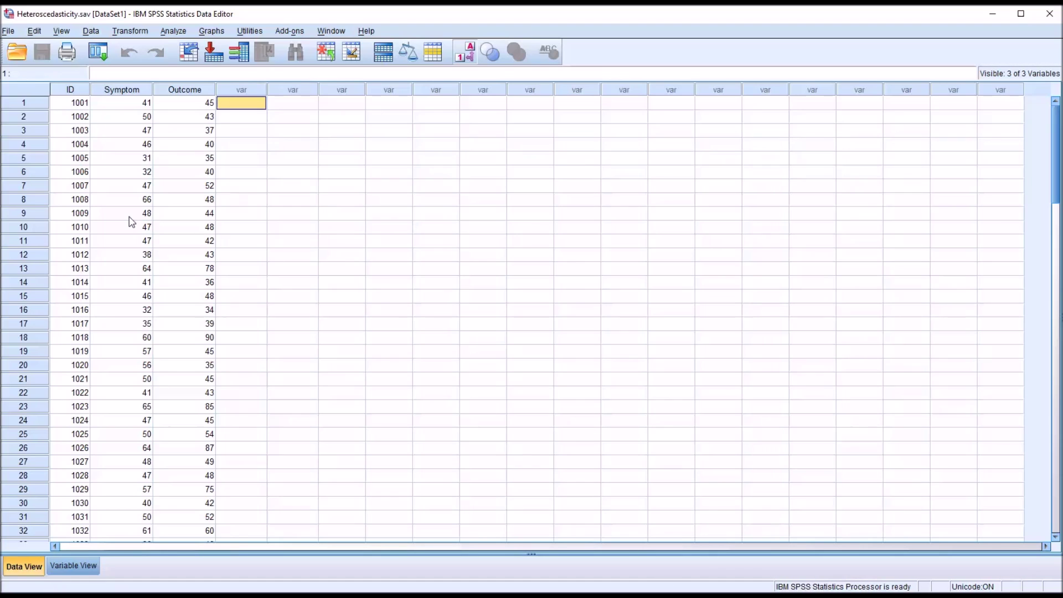
Inspect the ID, Symptom and Outcome columns in the data grid, then clear the selection
left_click(76, 93)
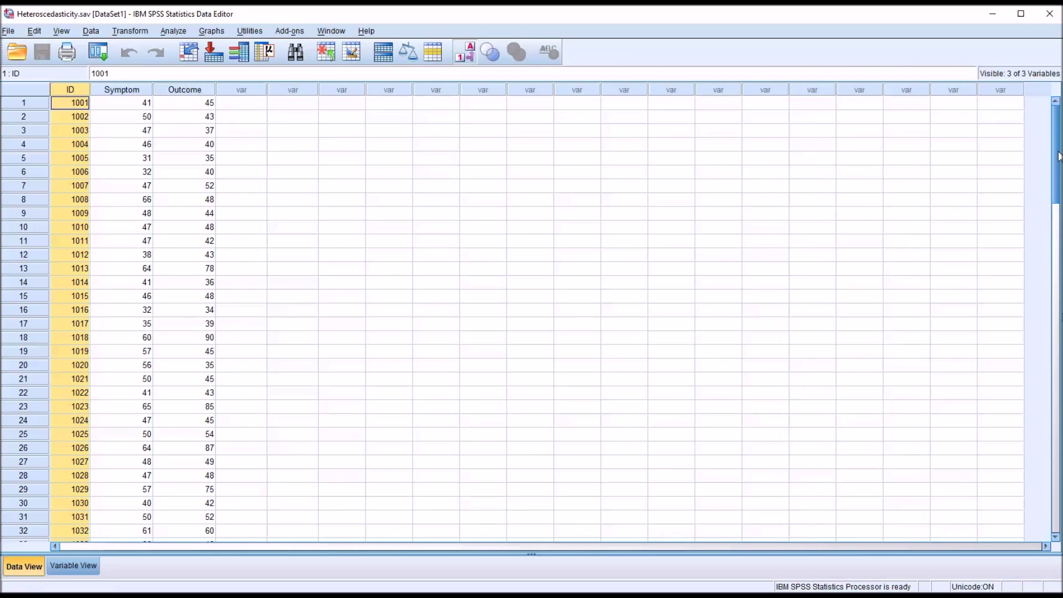
left_click_drag(1059, 157, 1027, 148)
left_click(123, 90)
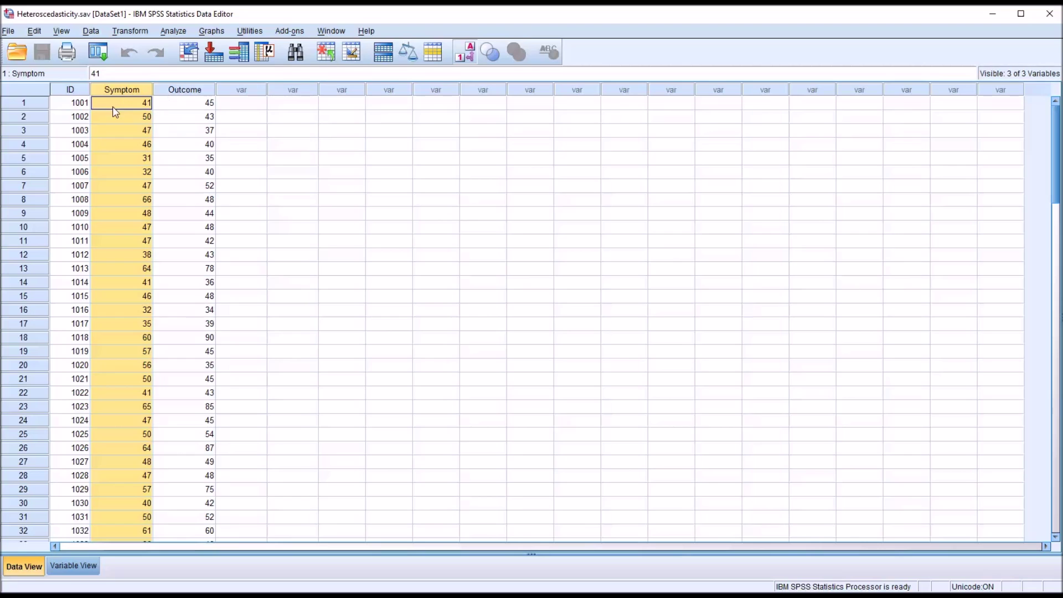
left_click(176, 90)
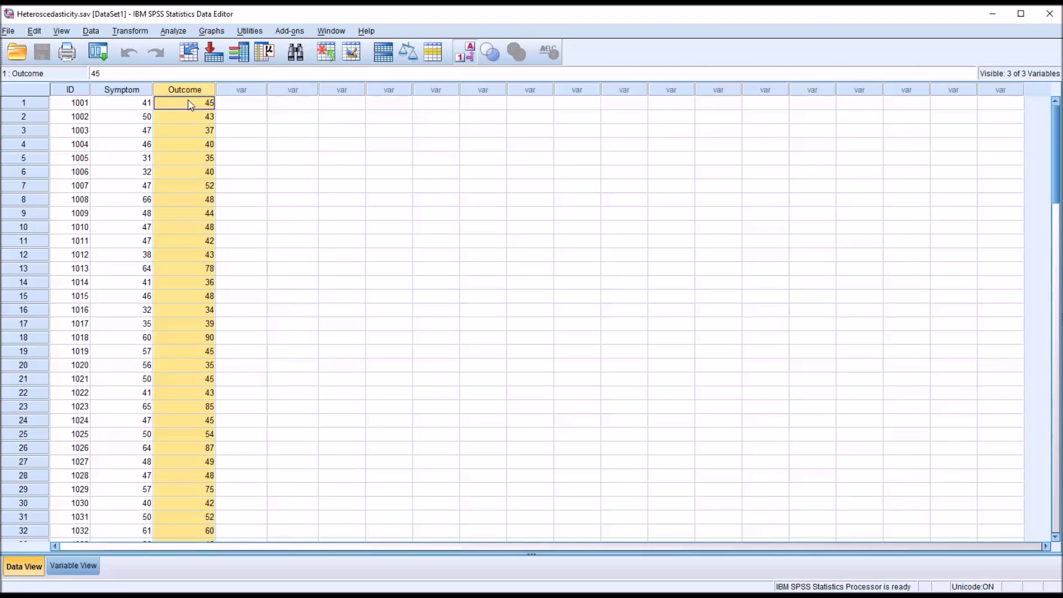
left_click(239, 105)
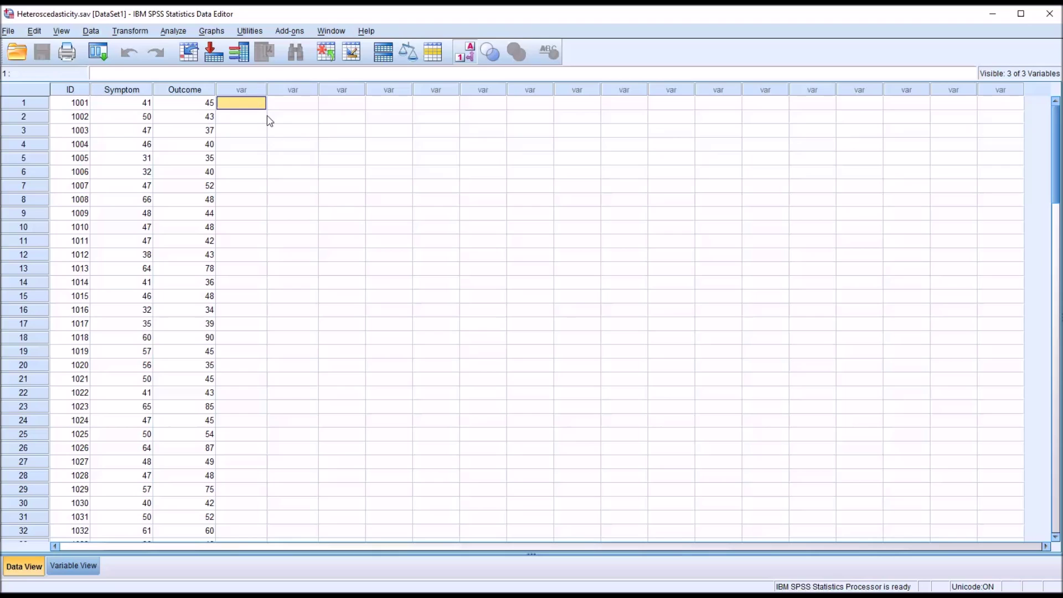
Create a Chart Builder simple scatterplot with Symptom on the X-axis and Outcome on the Y-axis
left_click(214, 31)
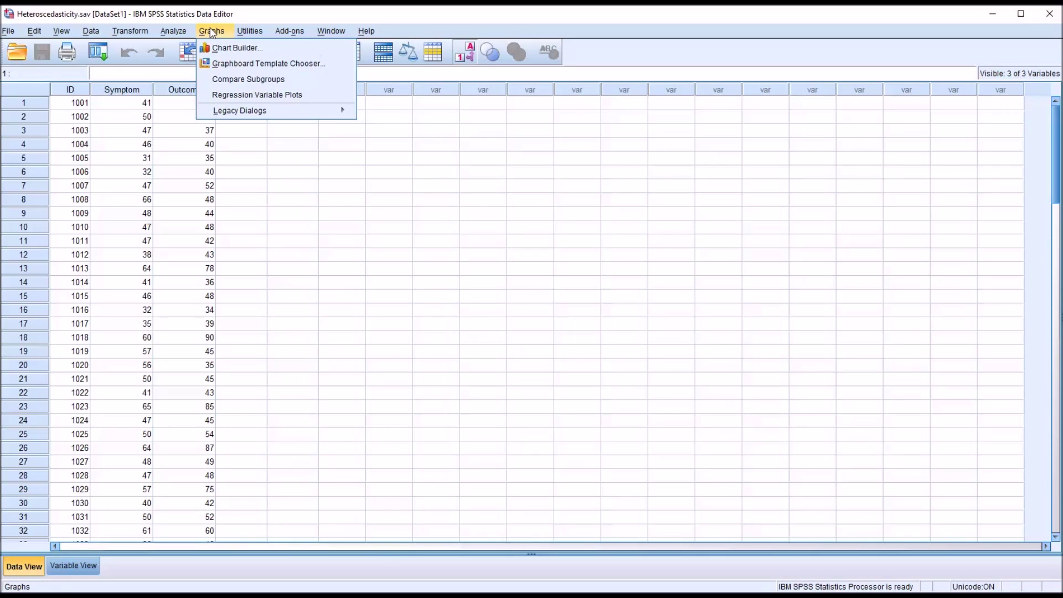
left_click(237, 49)
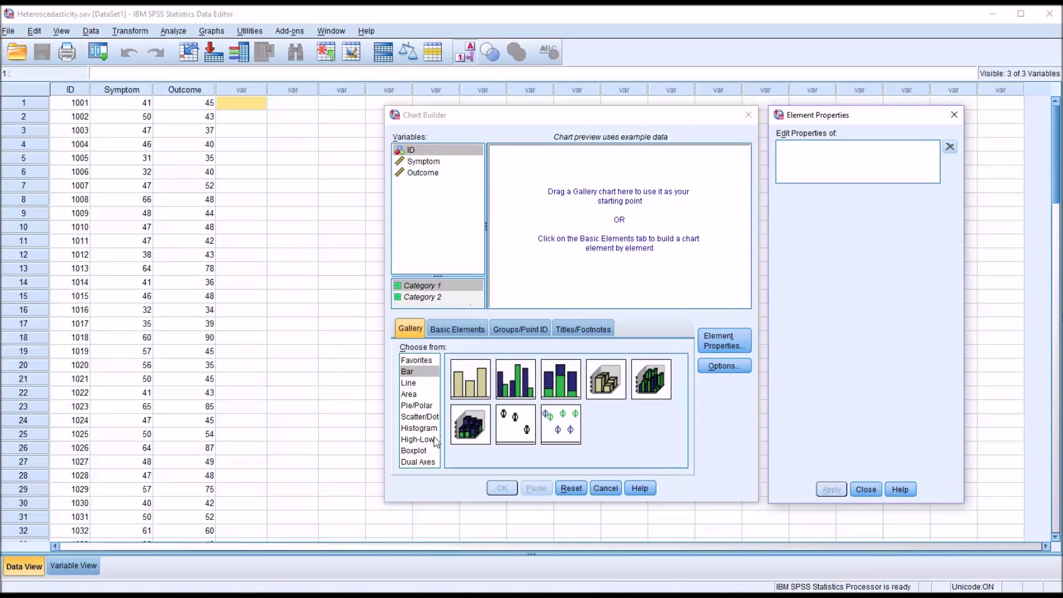
left_click(421, 418)
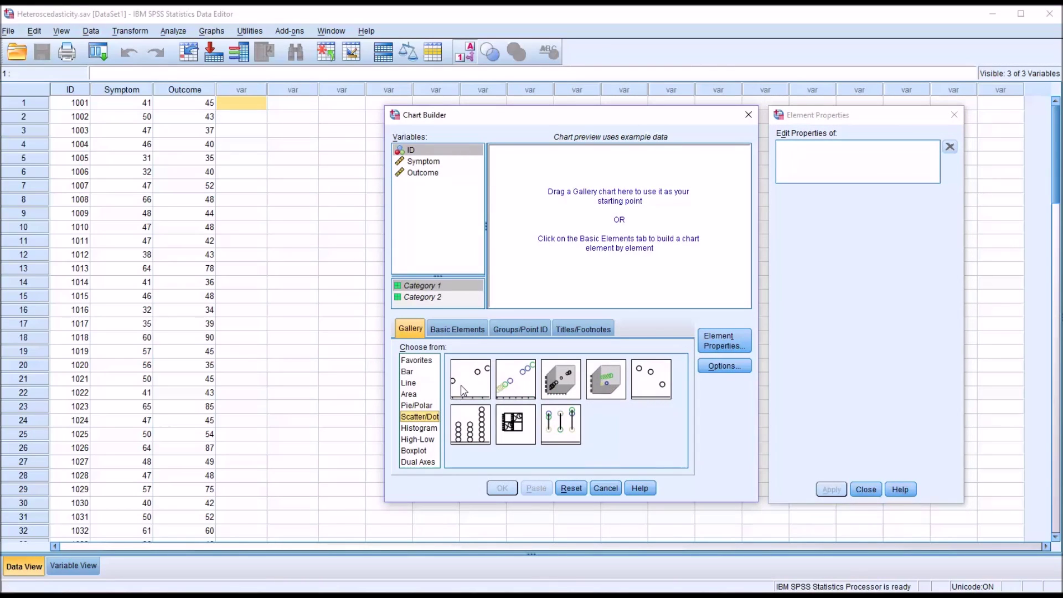
left_click_drag(464, 390, 560, 261)
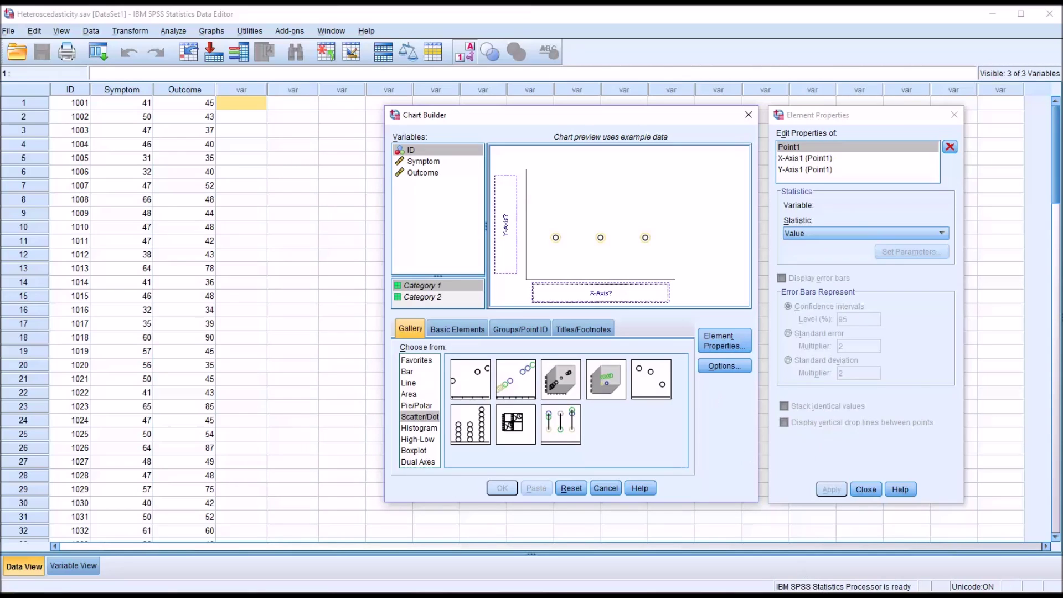
left_click_drag(437, 163, 591, 293)
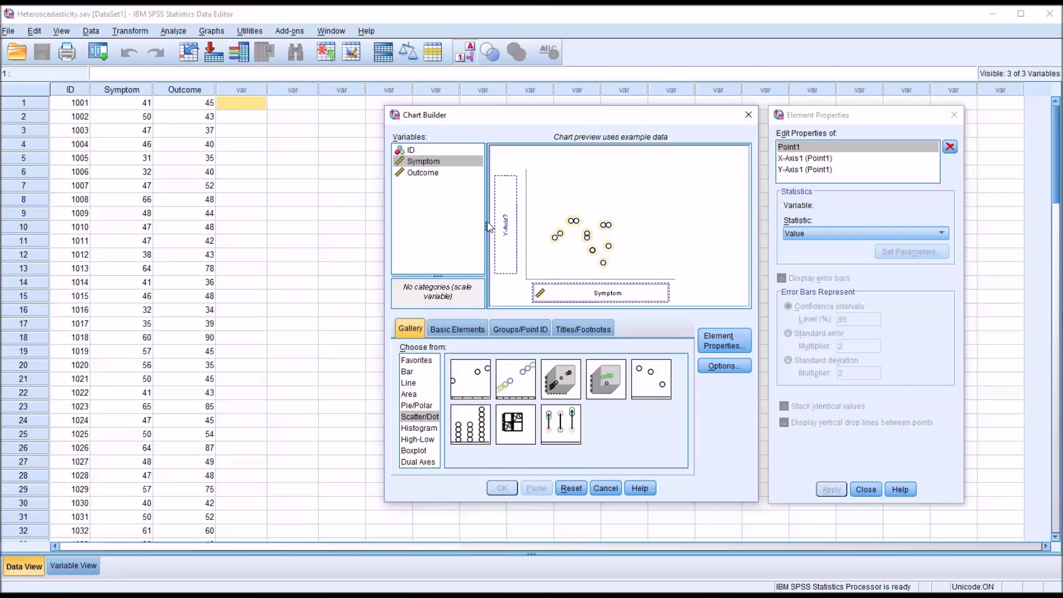
left_click_drag(428, 173, 505, 224)
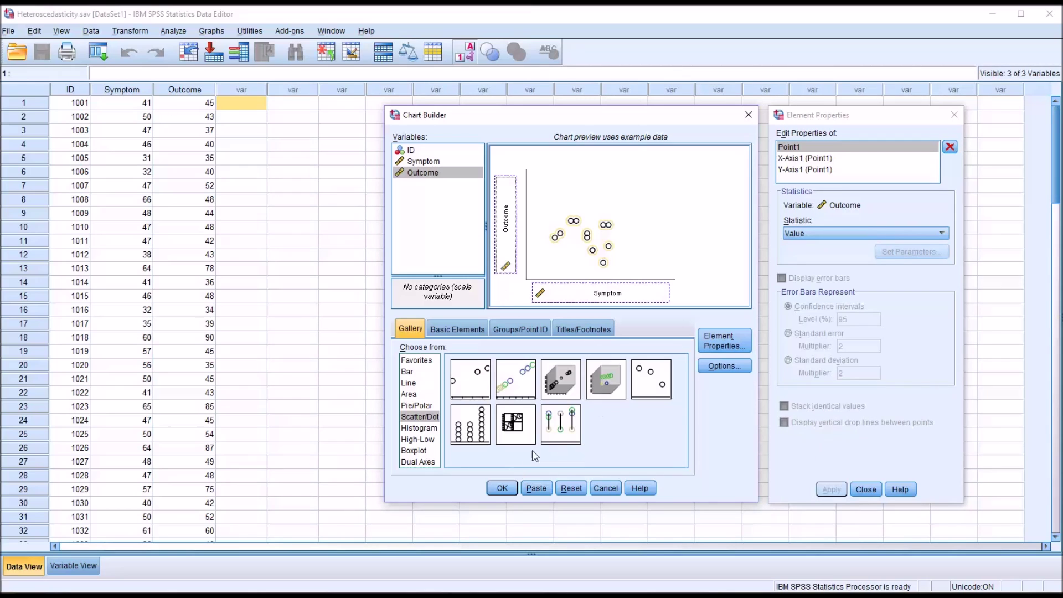
left_click(501, 488)
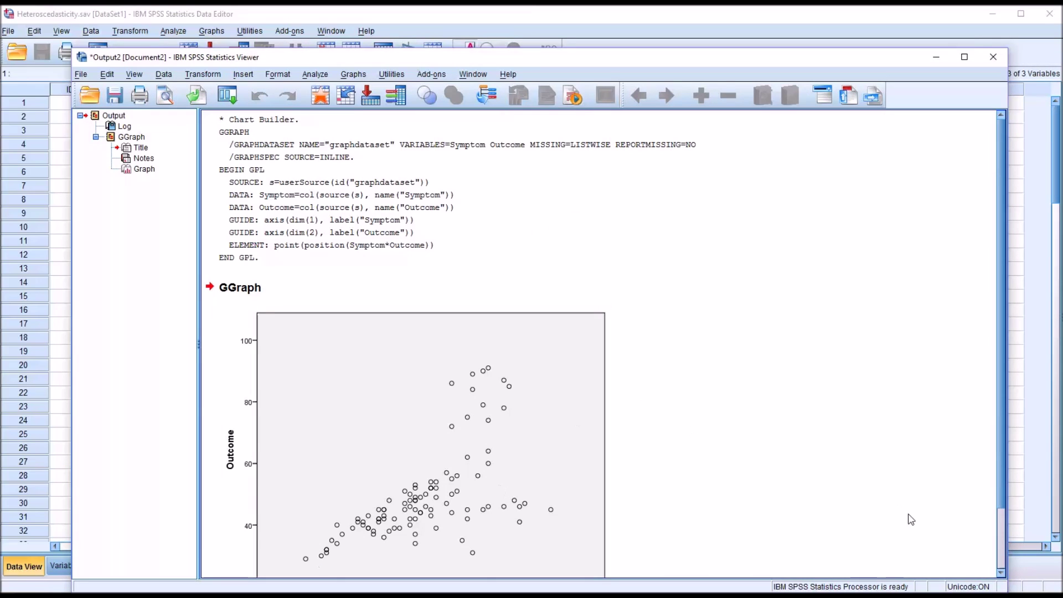
scroll(1004, 497, "down", 2)
scroll(996, 545, "down", 1)
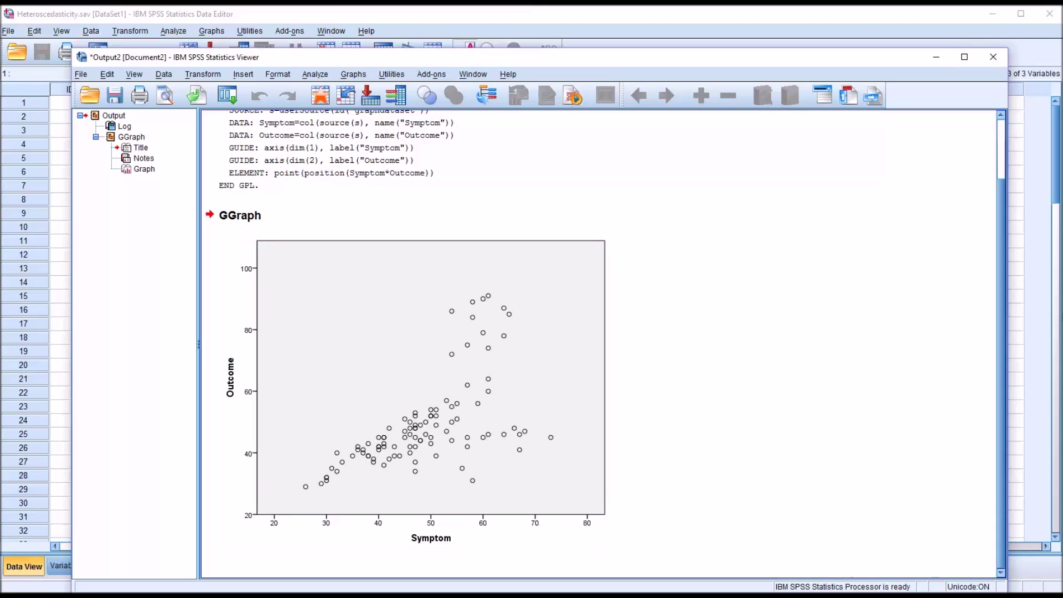
left_click(487, 518)
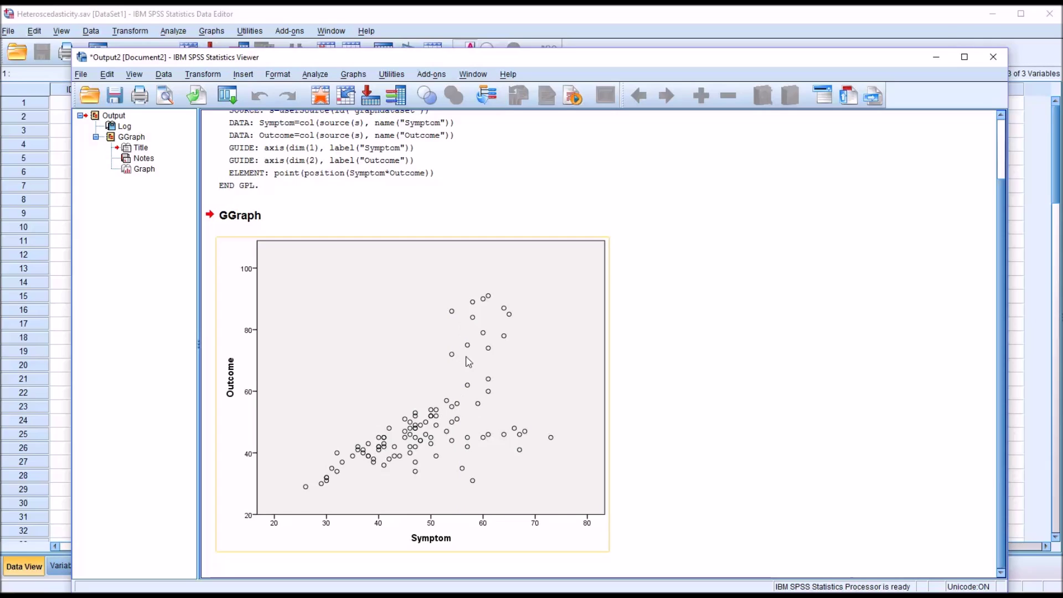
Select and double-click the scatterplot in the Viewer, then go back to the Data Editor
left_click(669, 541)
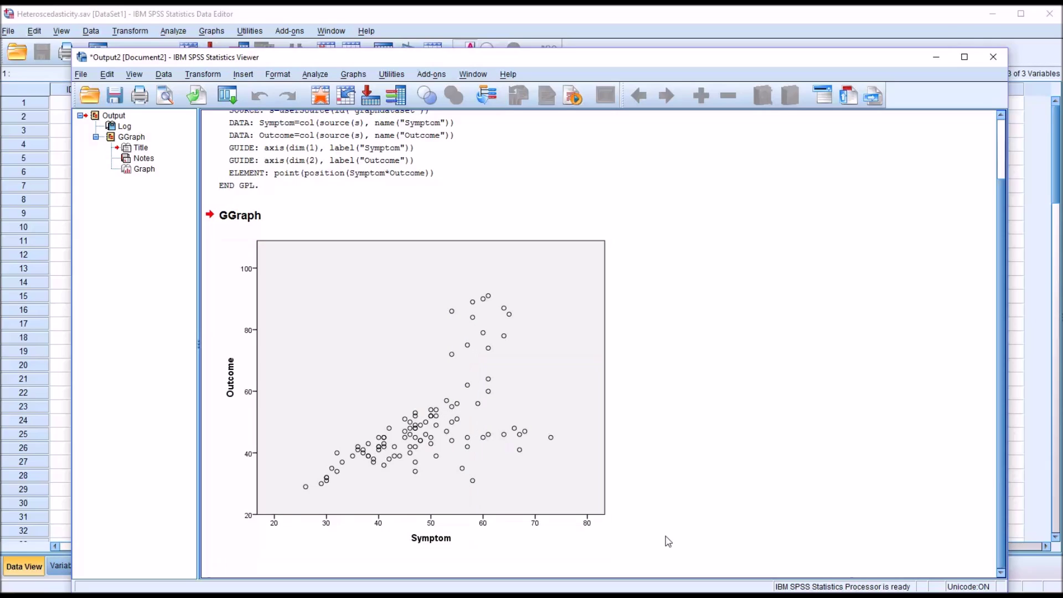
left_click(503, 484)
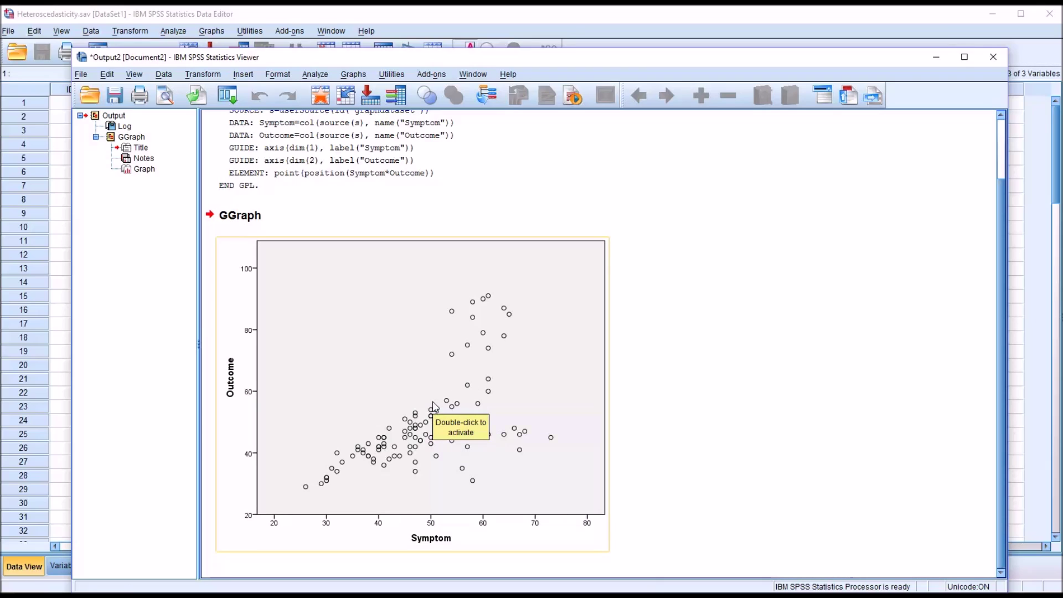
left_click(661, 490)
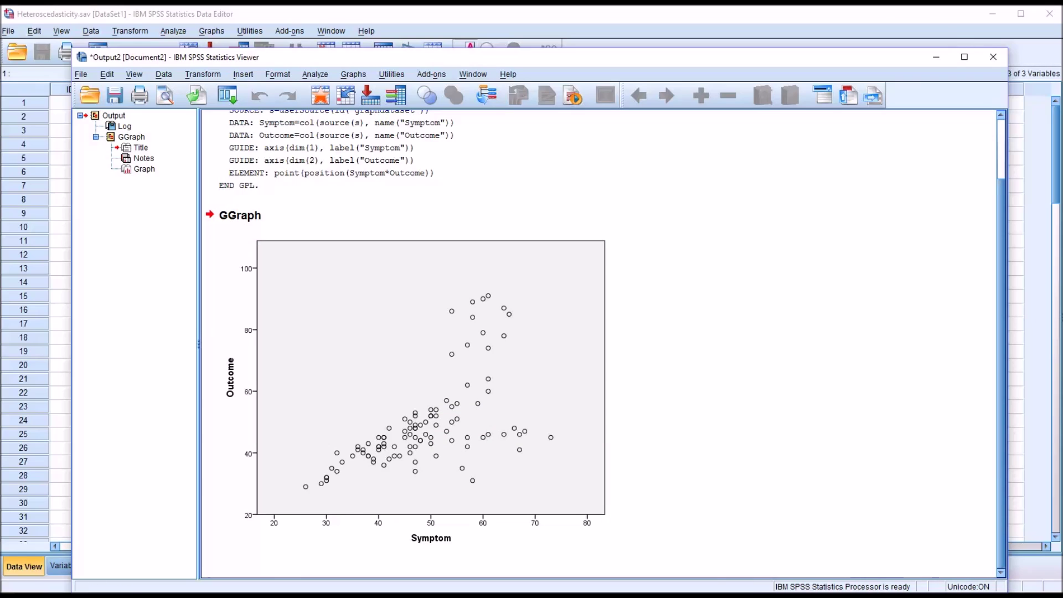
left_click(512, 447)
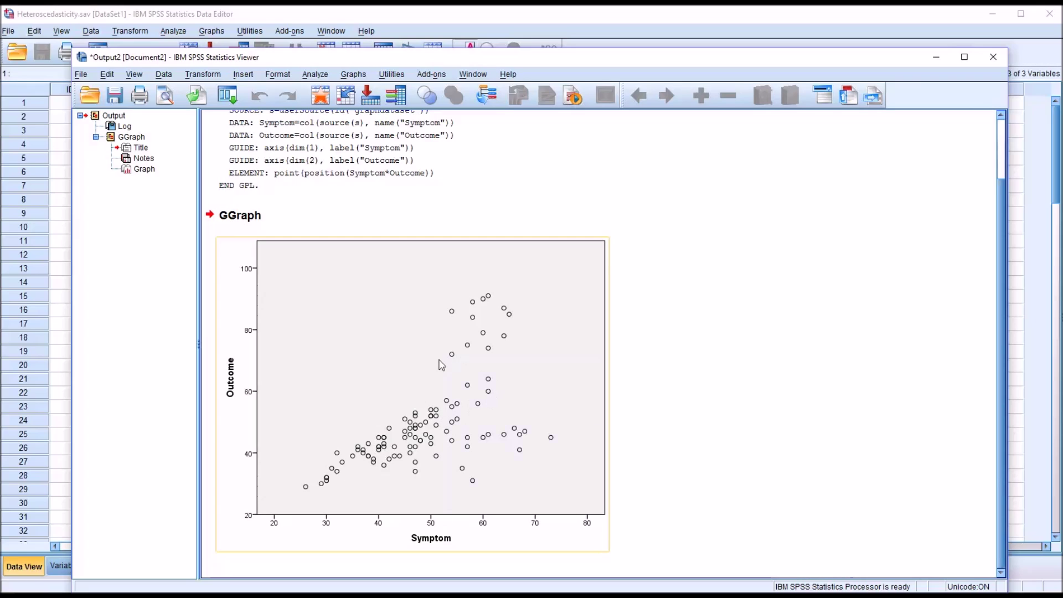
double_click(560, 509)
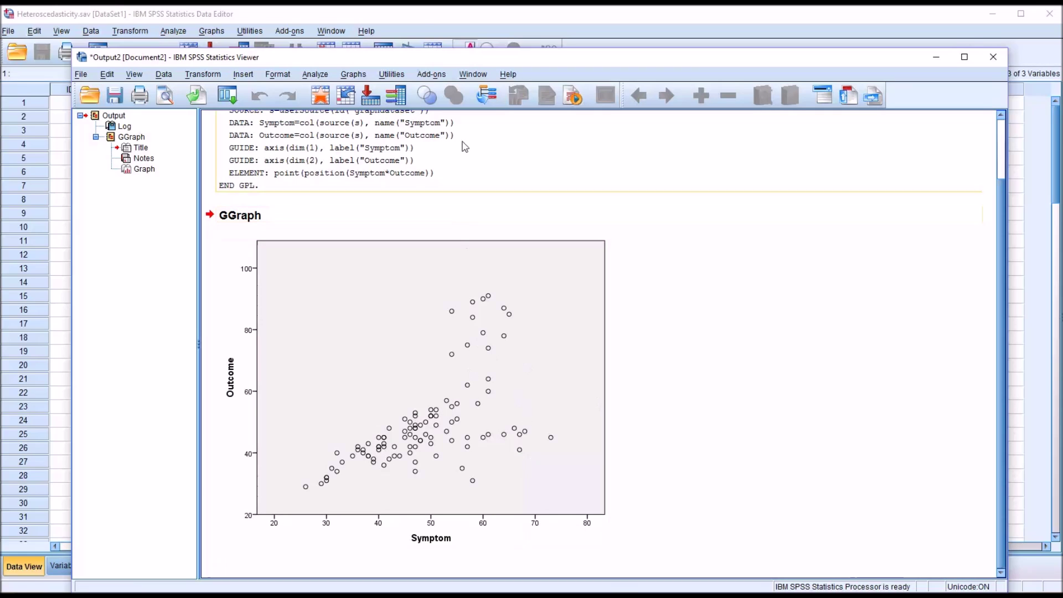
left_click(421, 18)
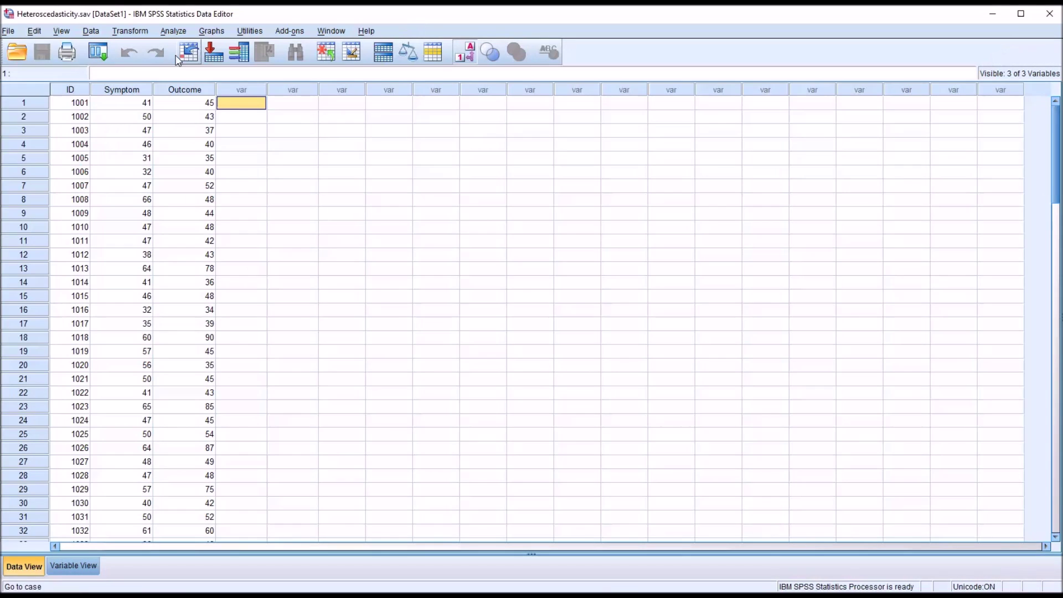
Start a linear regression with Outcome as dependent and Symptom as independent variable
left_click(171, 32)
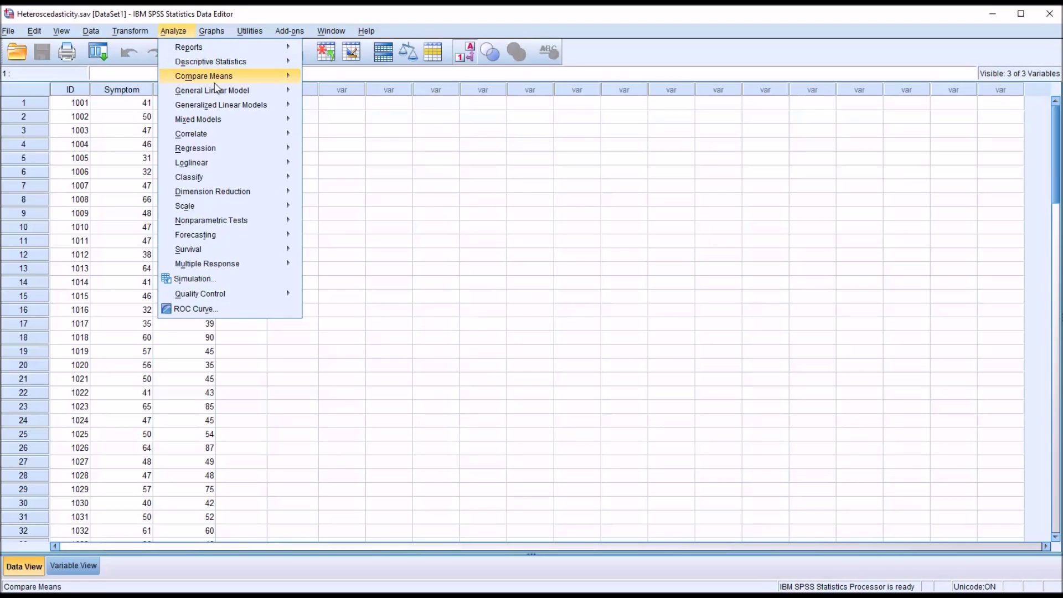
mouse_move(242, 150)
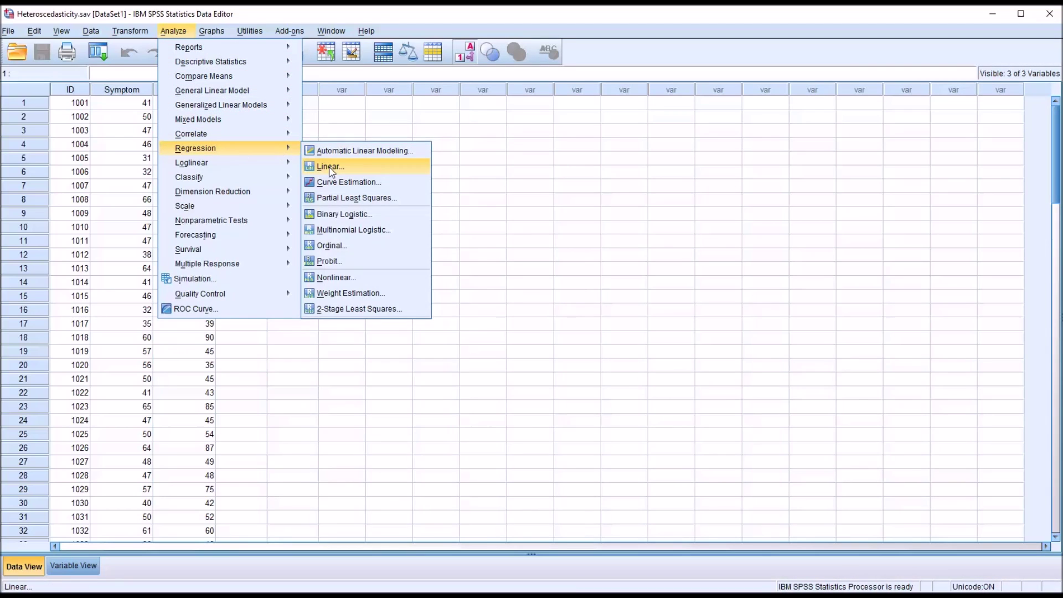
left_click(331, 167)
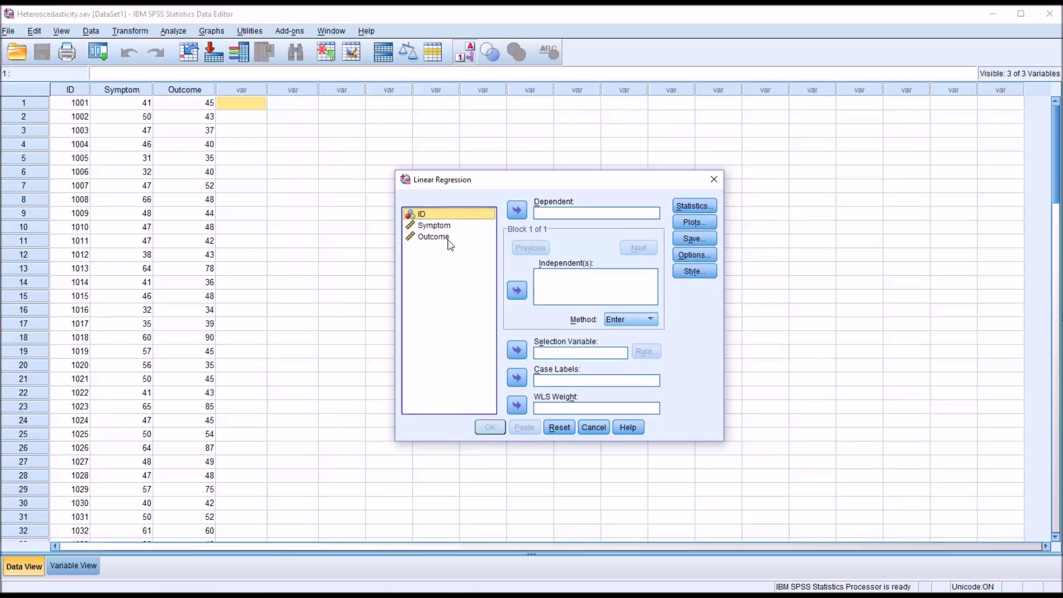
left_click_drag(434, 237, 552, 215)
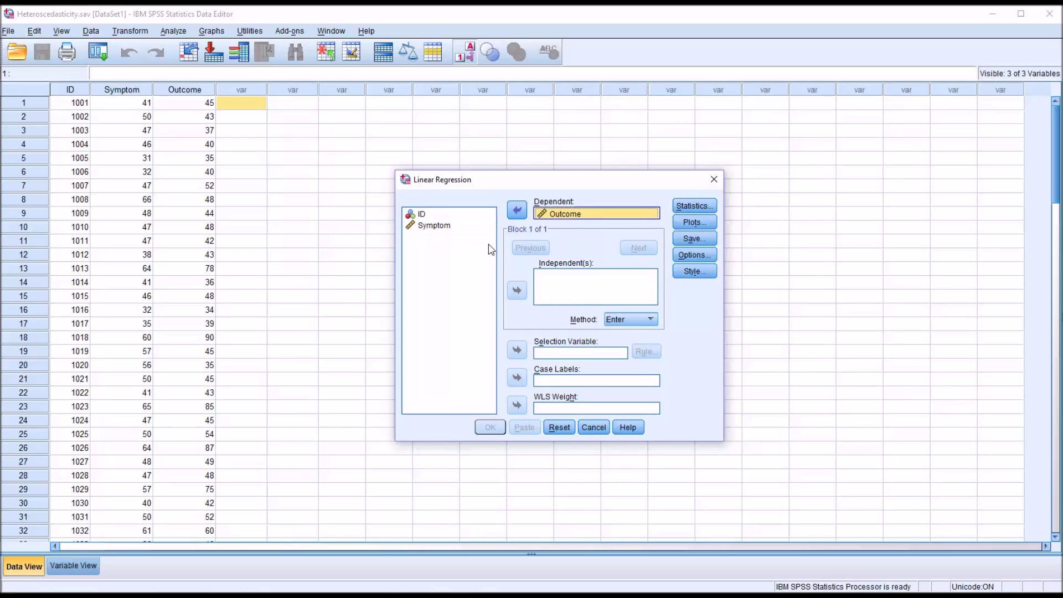
left_click_drag(433, 228, 560, 285)
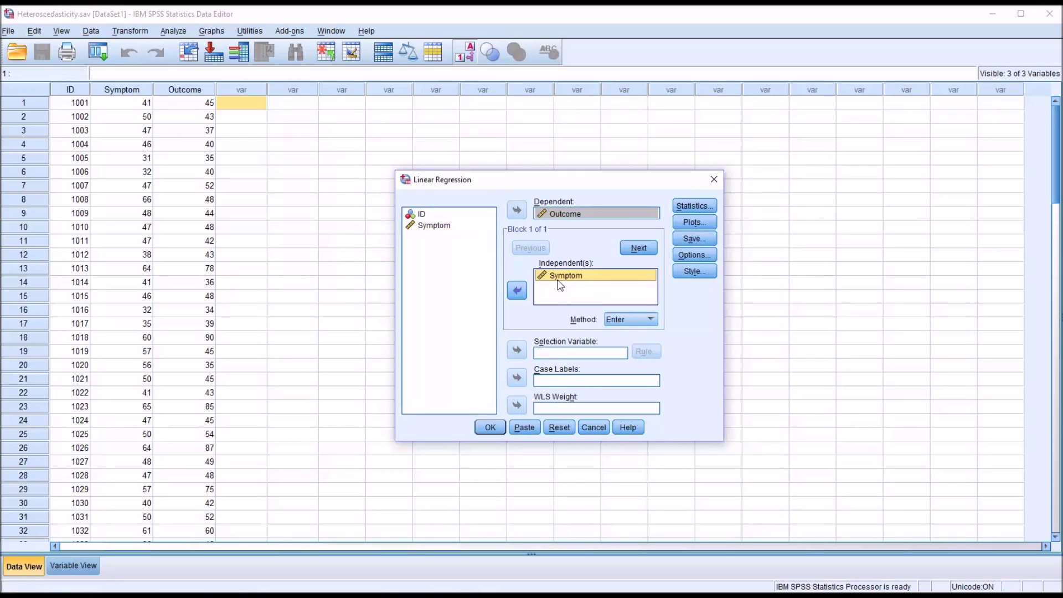
Request a *ZRESID by *ZPRED plot, plus a residual histogram and normal probability plot
left_click(694, 224)
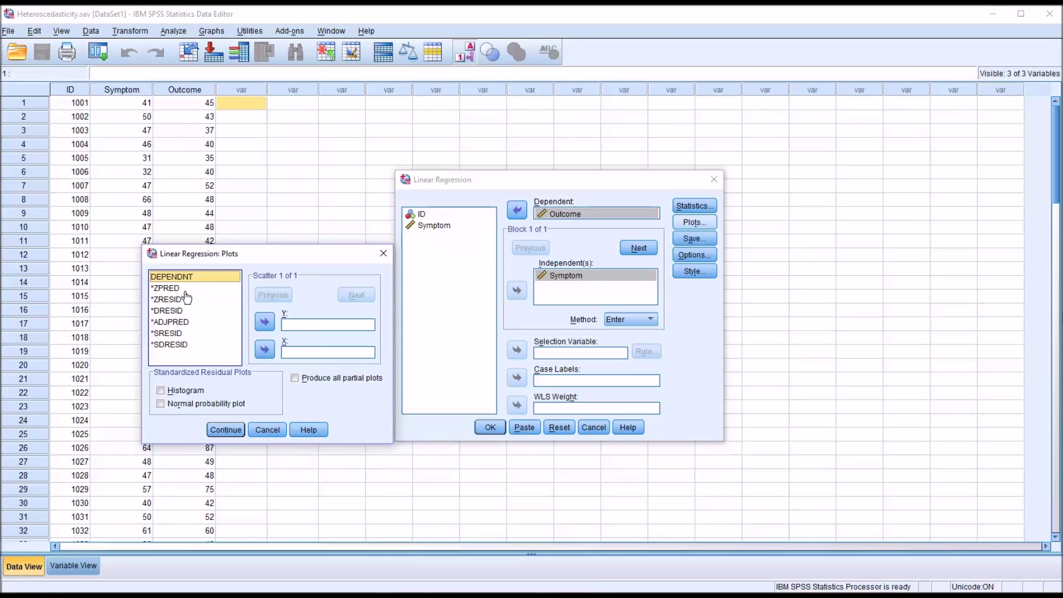
left_click_drag(178, 289, 294, 354)
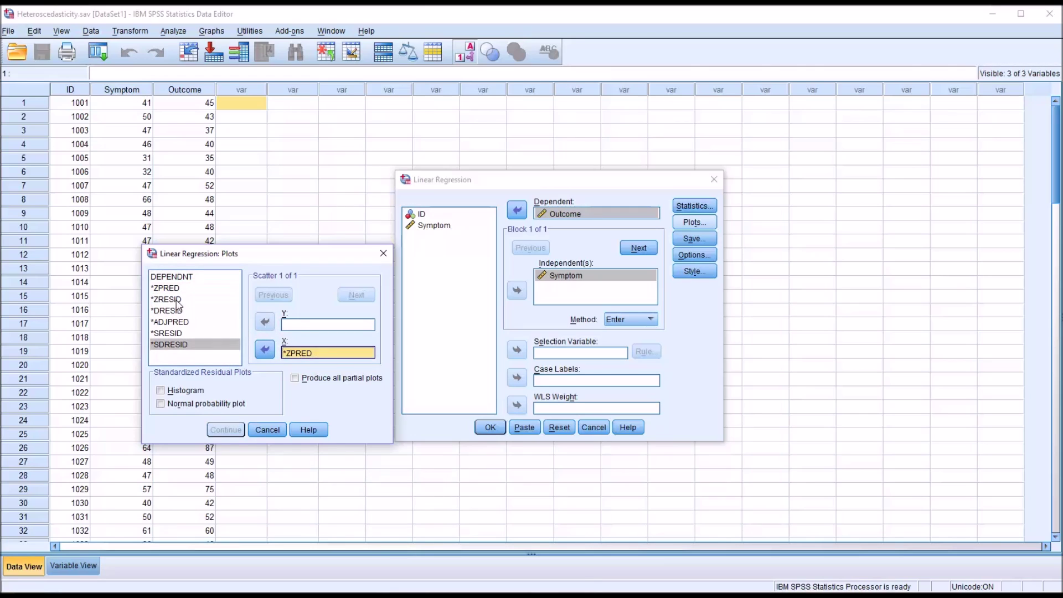
left_click_drag(174, 300, 299, 326)
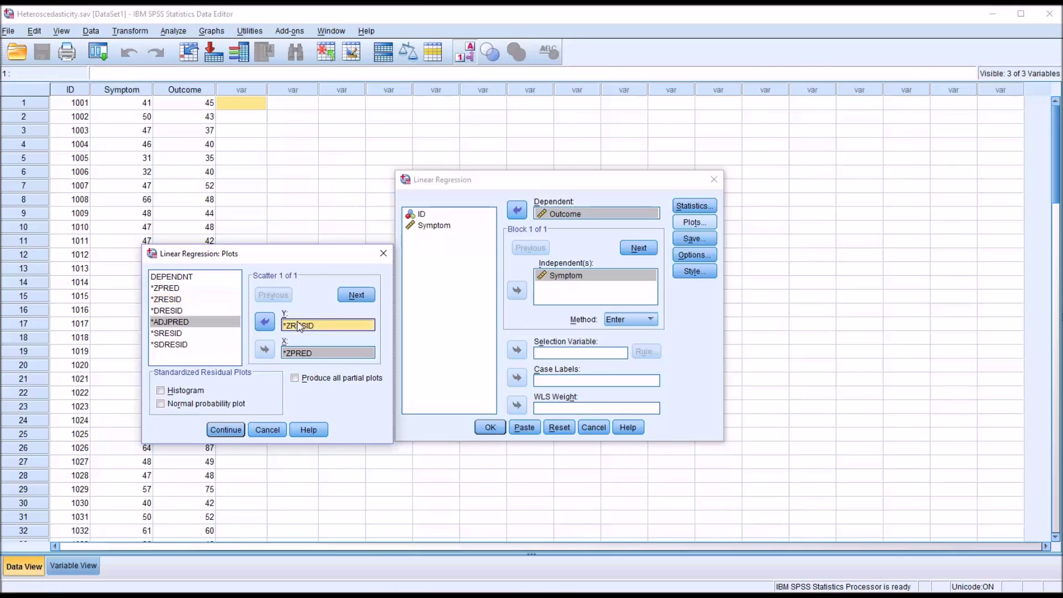
left_click(161, 391)
left_click(161, 404)
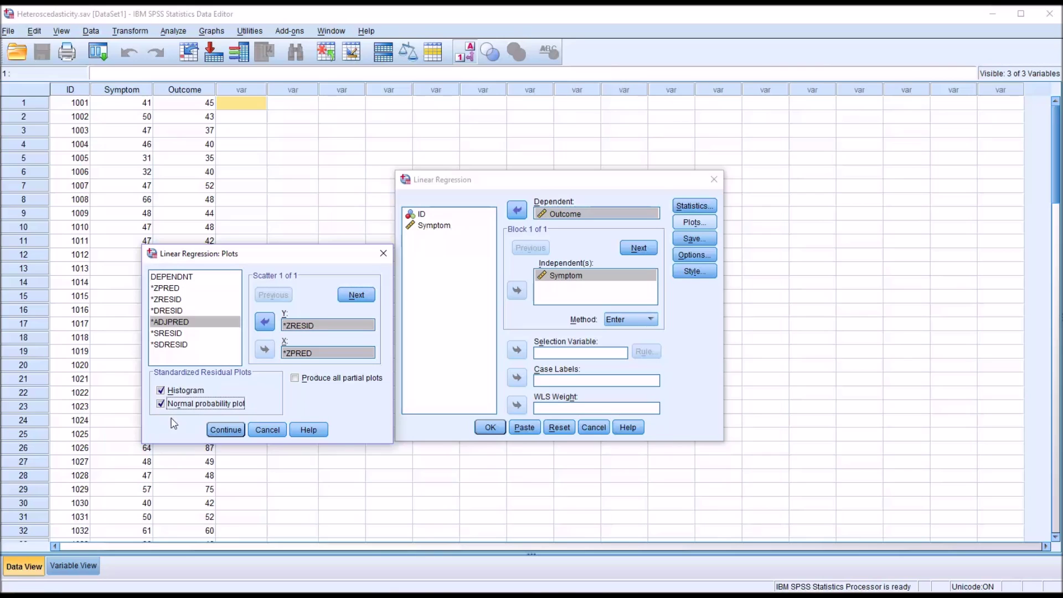
left_click(221, 430)
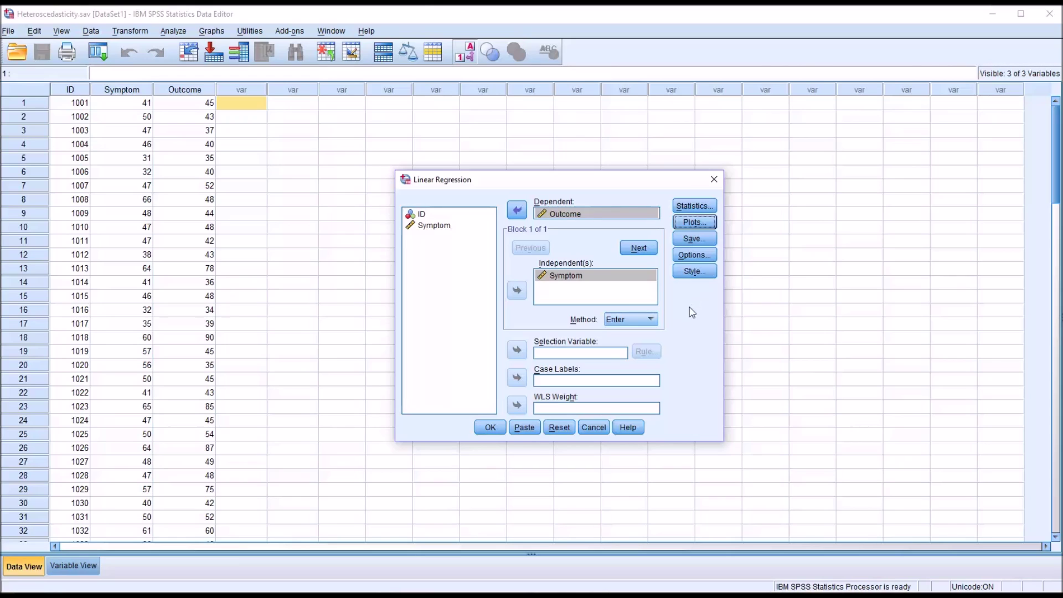
Add R squared change to the regression statistics and run Outcome on Symptom
left_click(690, 208)
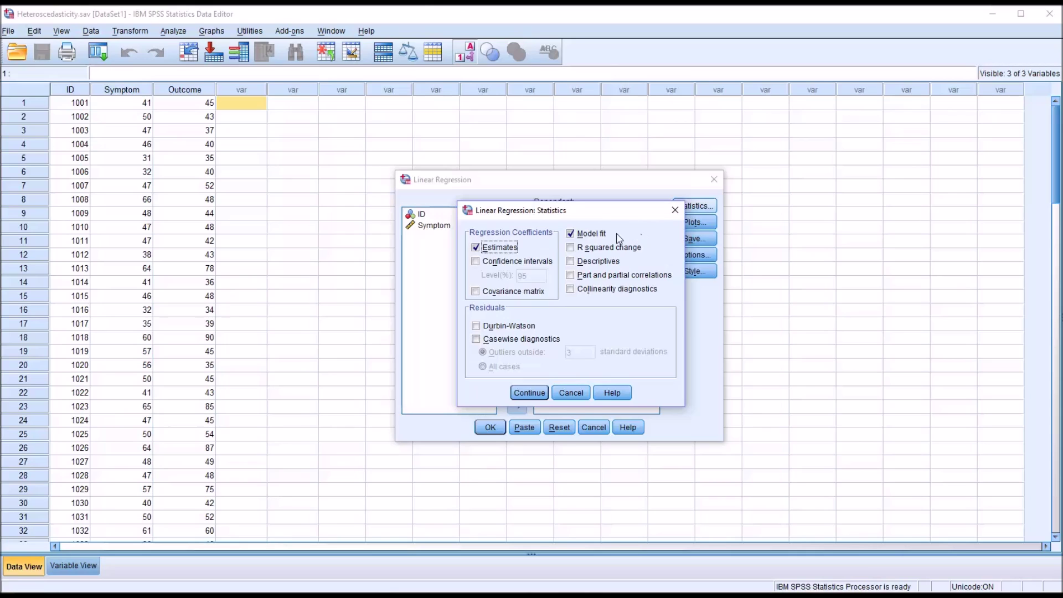
left_click(571, 249)
left_click(540, 392)
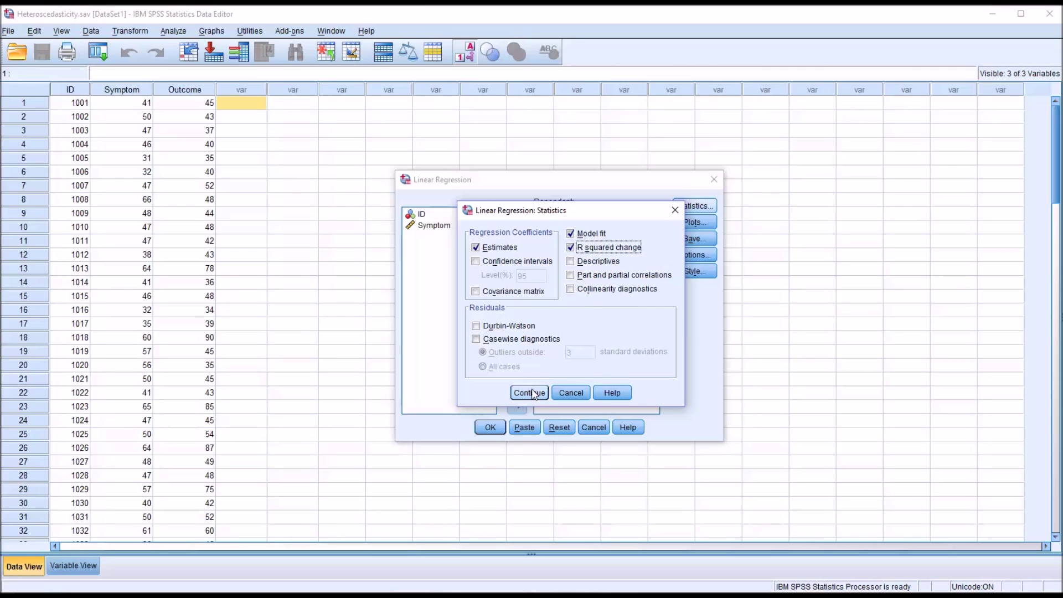
left_click(490, 427)
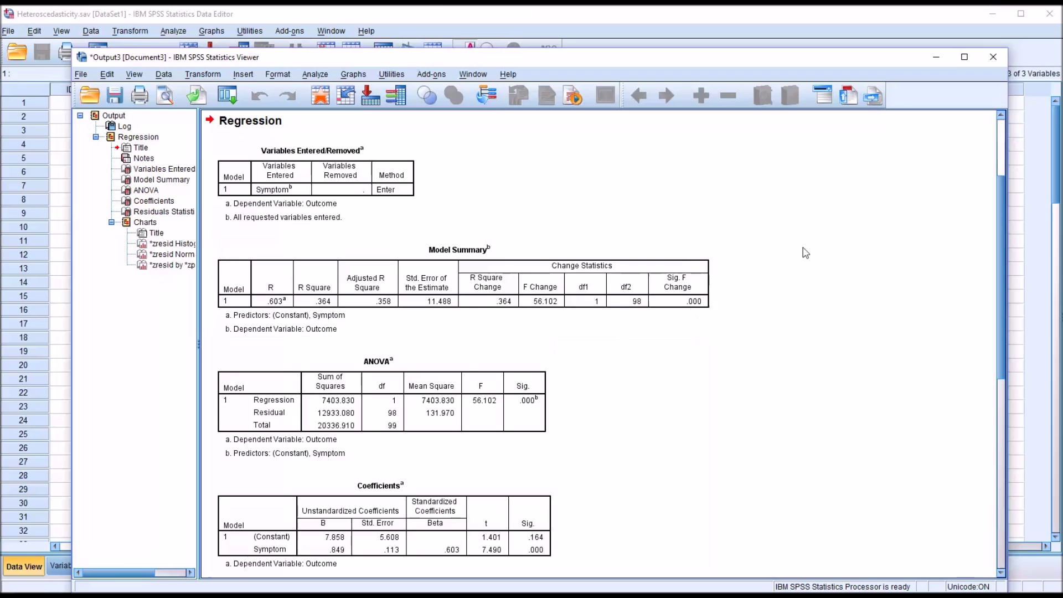
Scroll the Viewer down to the standardized residual vs predicted value scatterplot and select it
left_click_drag(1001, 246, 1012, 430)
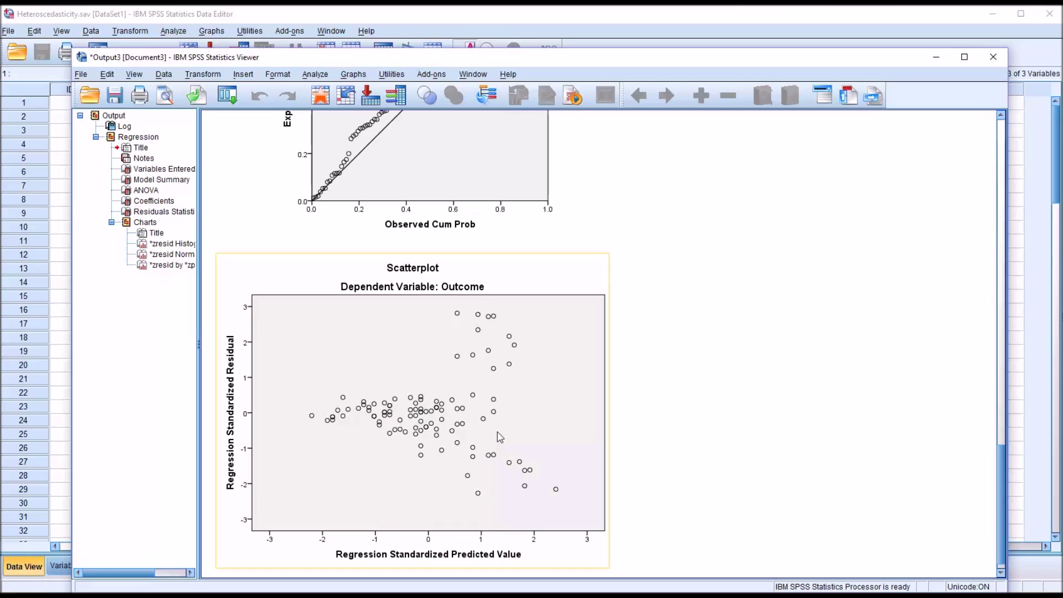
left_click(655, 468)
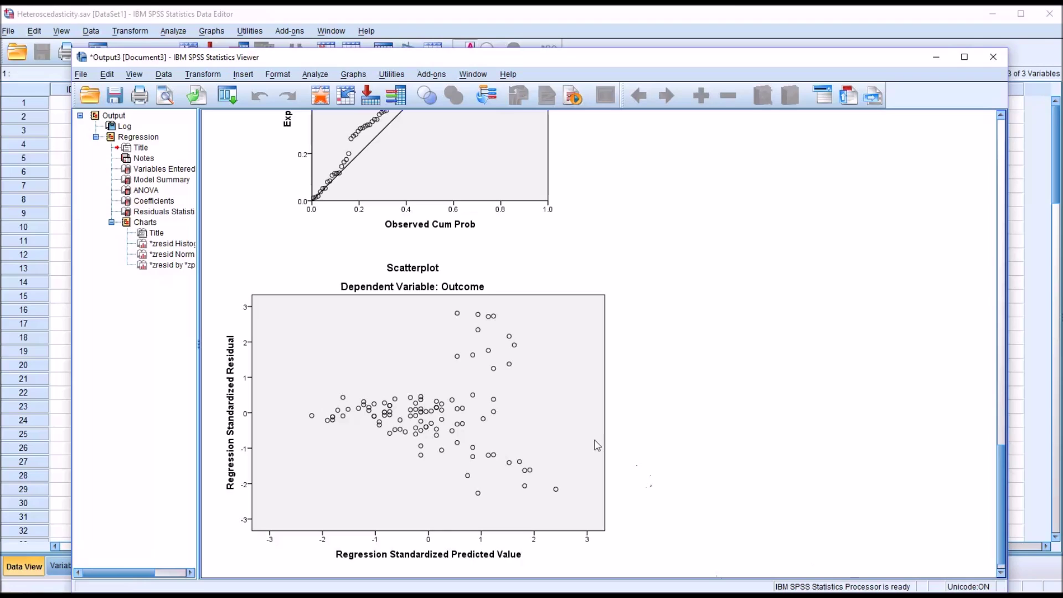
left_click(527, 377)
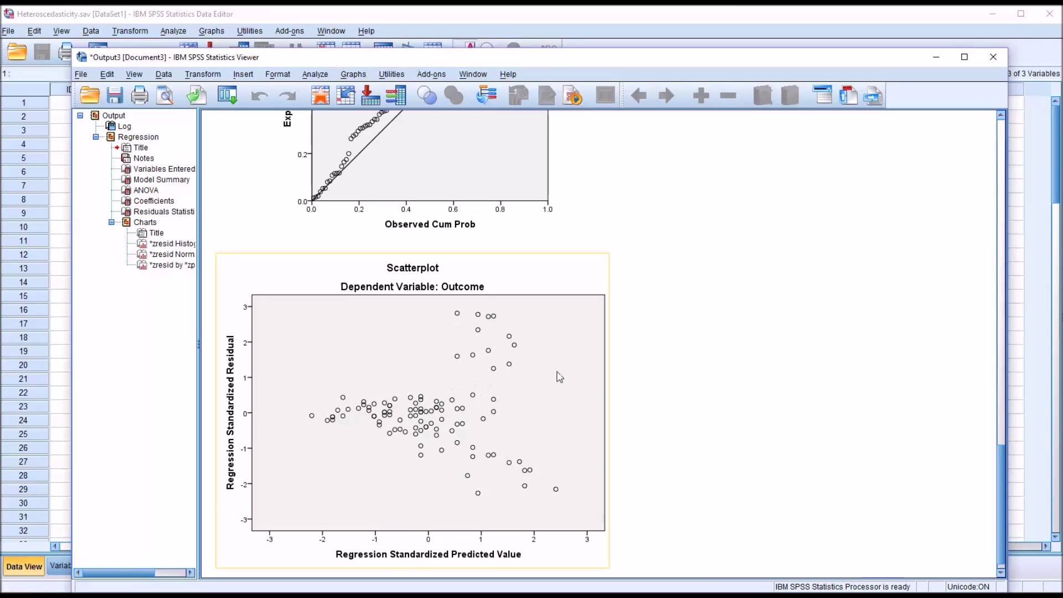
Review the Model Summary and ANOVA tables, then switch back to the Data Editor
left_click(810, 408)
left_click_drag(1002, 455, 974, 181)
left_click(561, 252)
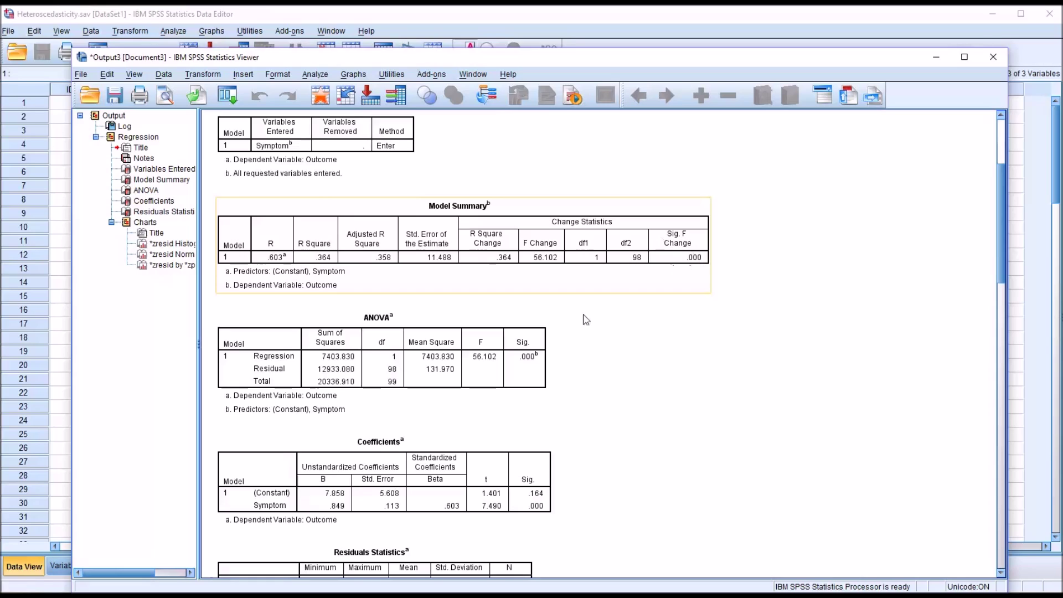
left_click(535, 340)
left_click(379, 271)
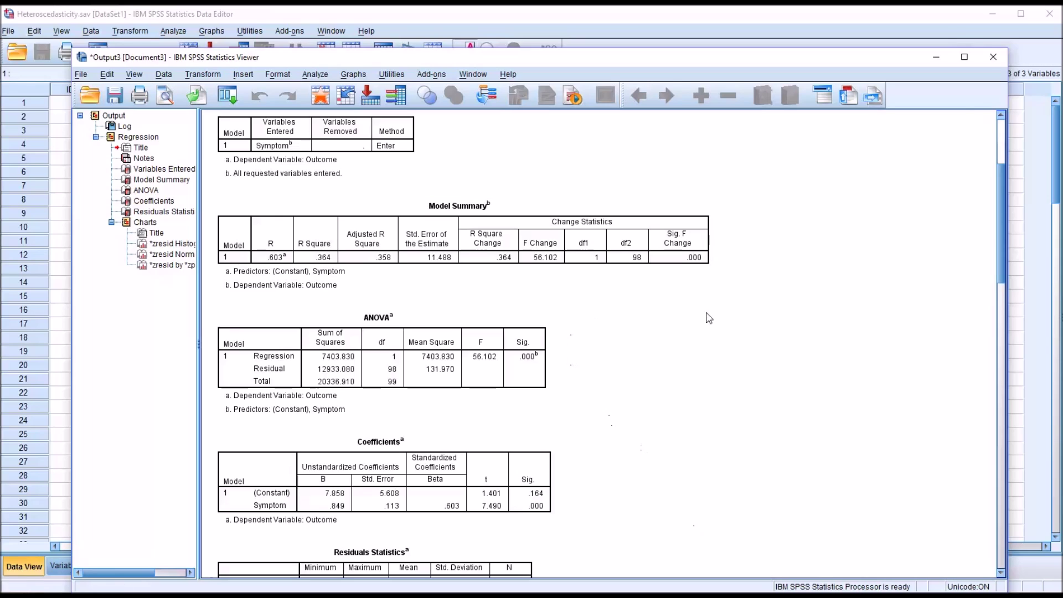
scroll(992, 283, "down", 3)
scroll(992, 283, "down", 20)
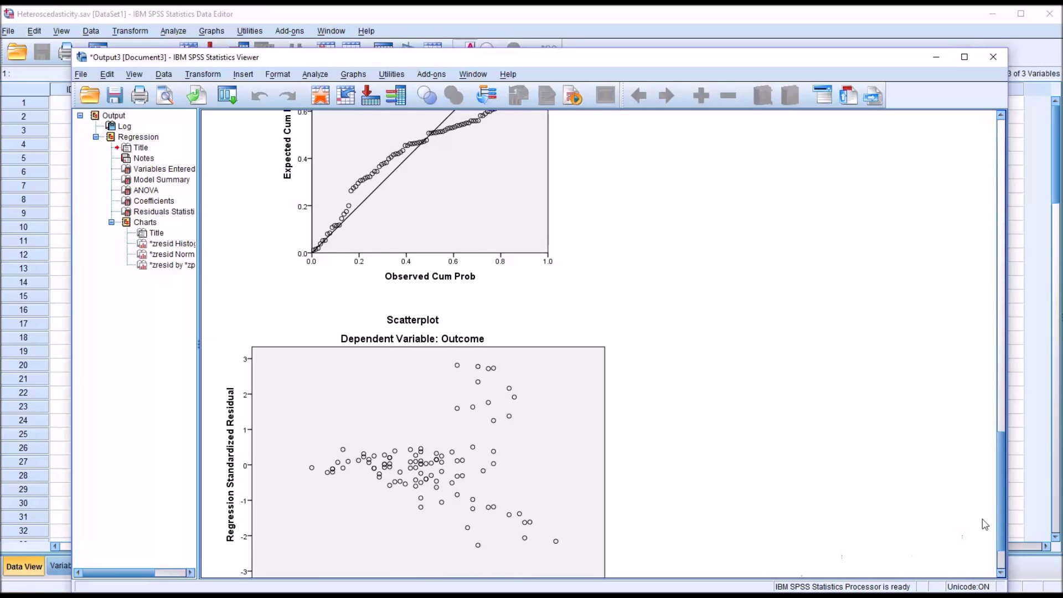
scroll(1001, 513, "down", 1)
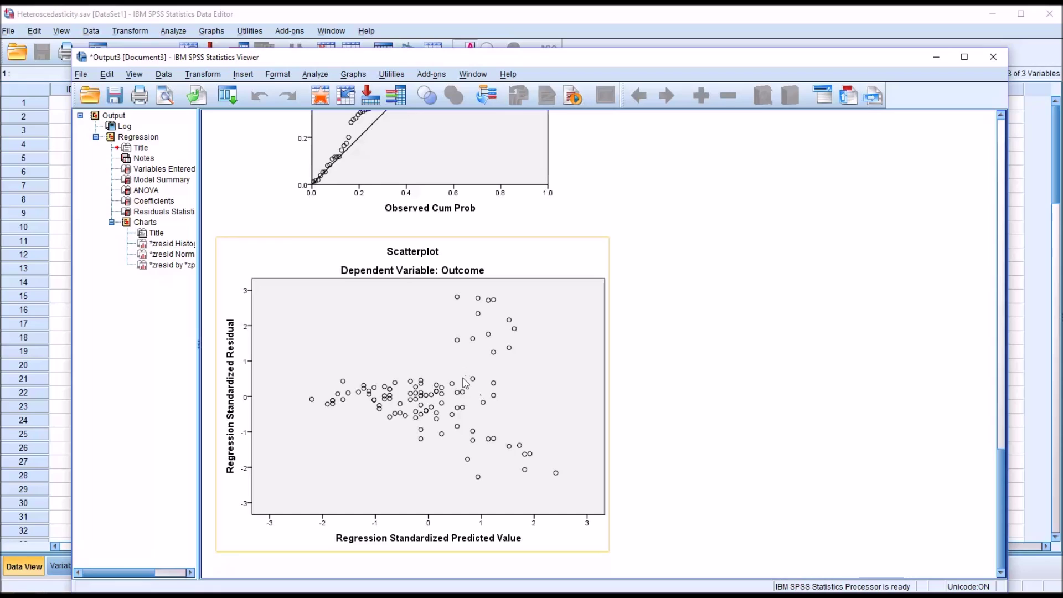
left_click(334, 20)
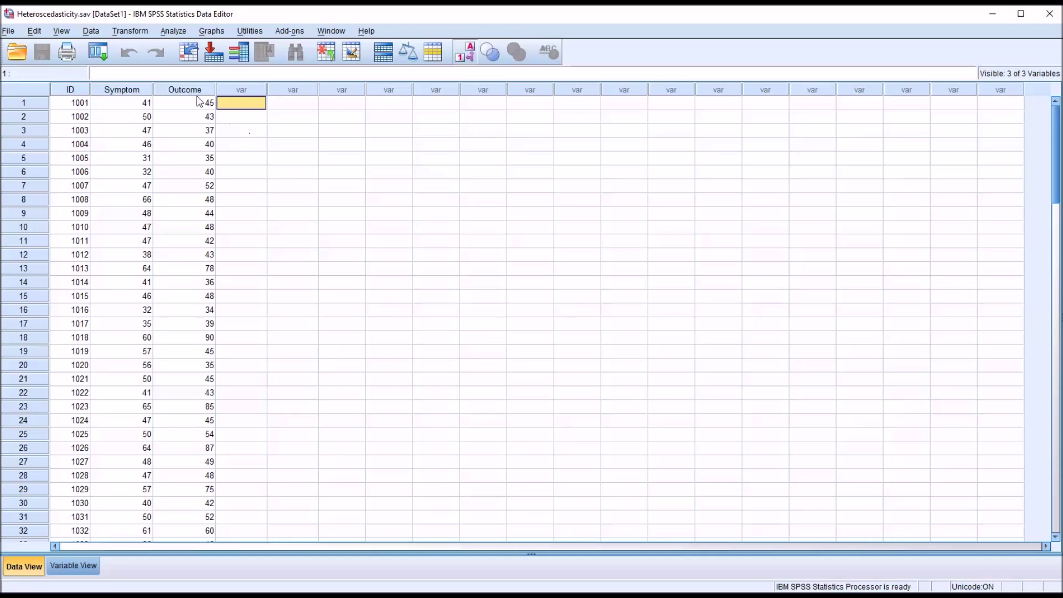
Reopen Linear Regression and set Save to keep only standardized predicted values
left_click(175, 31)
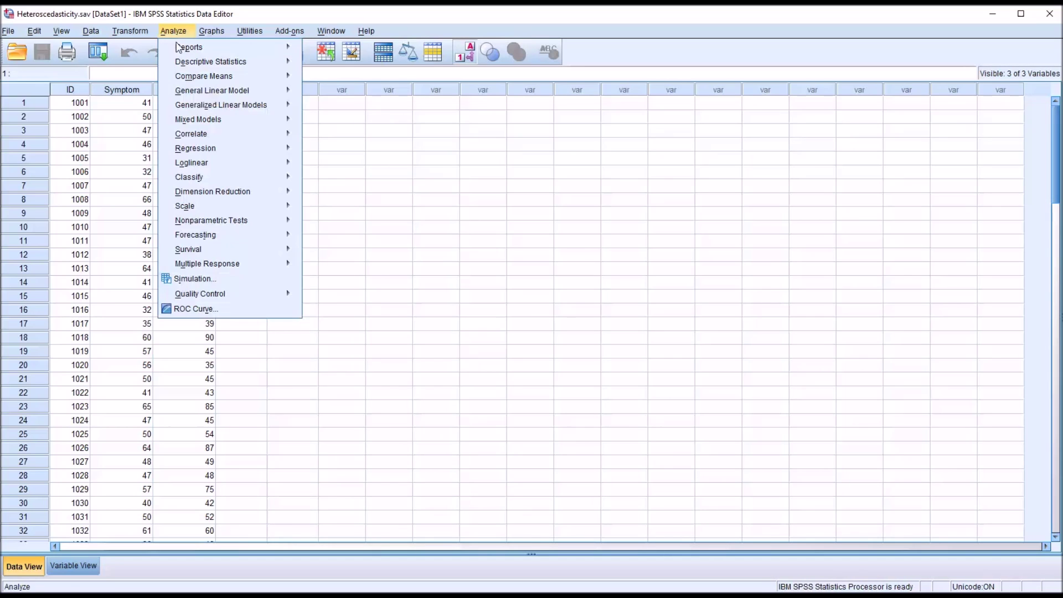
mouse_move(209, 149)
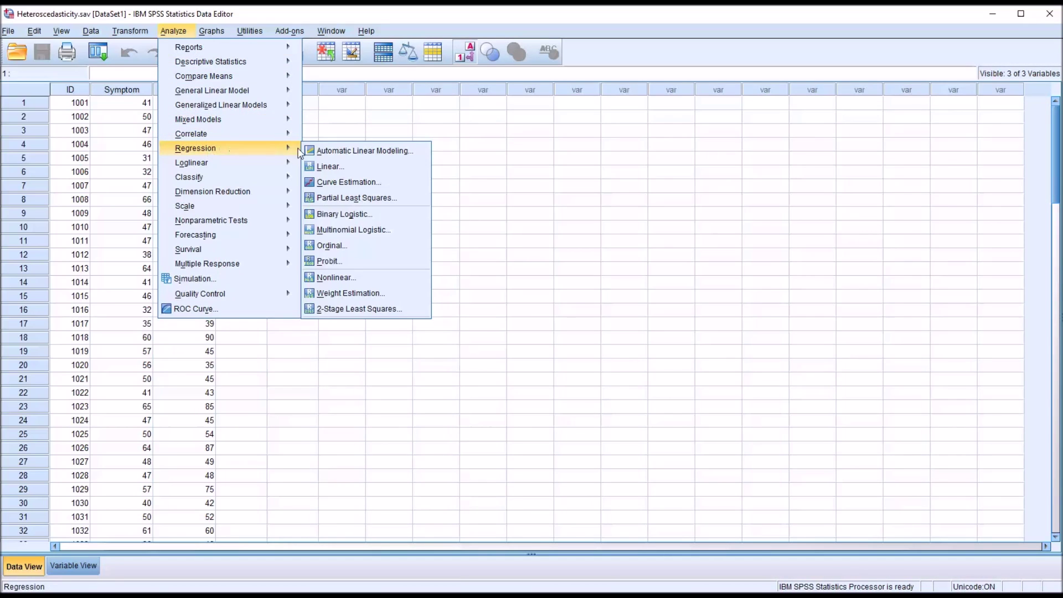
left_click(327, 166)
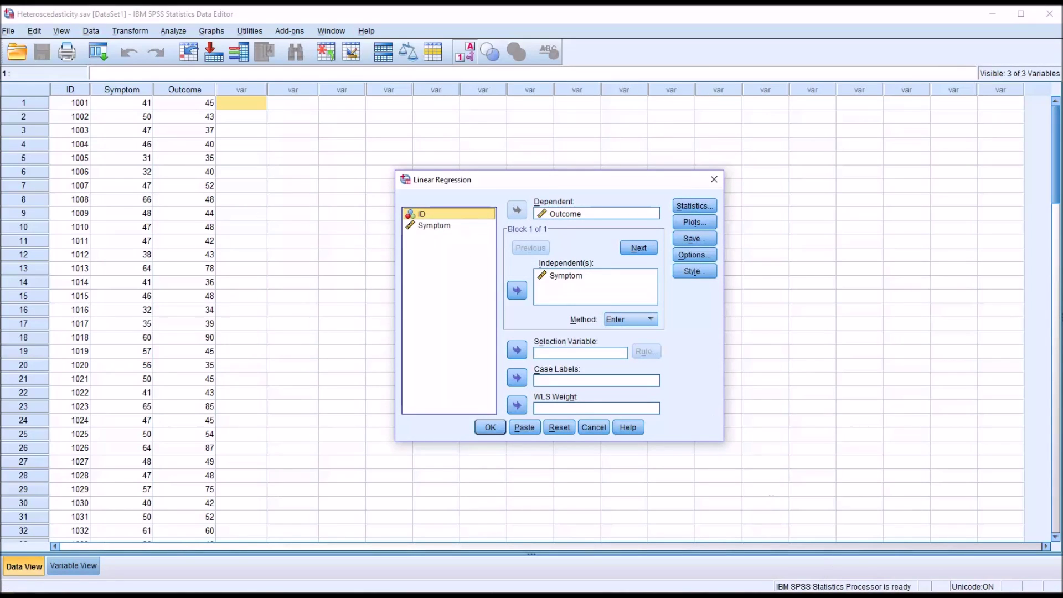
left_click(694, 238)
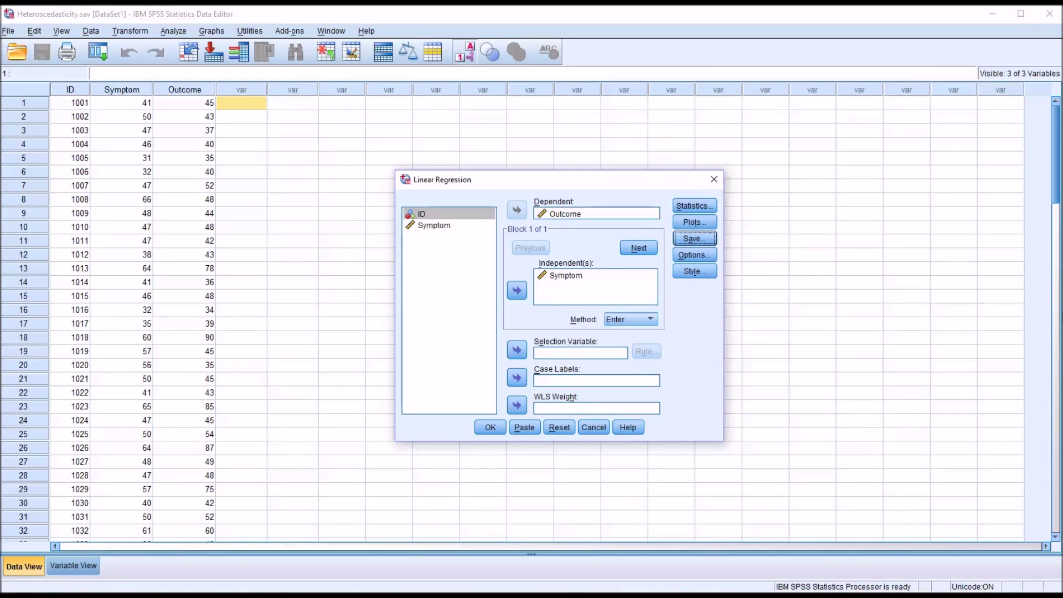
left_click(693, 241)
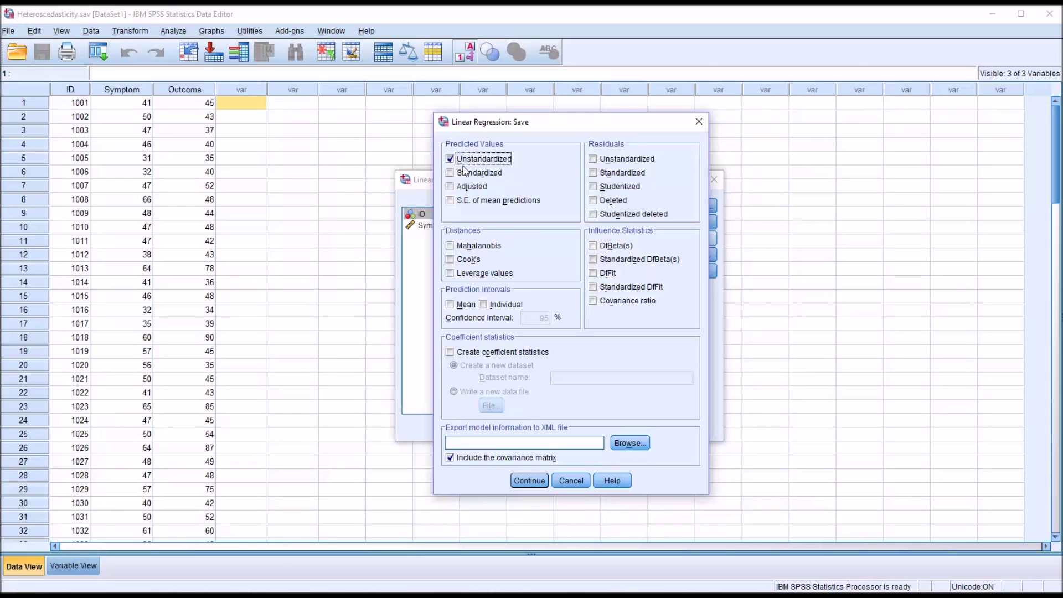
left_click(450, 173)
left_click(450, 187)
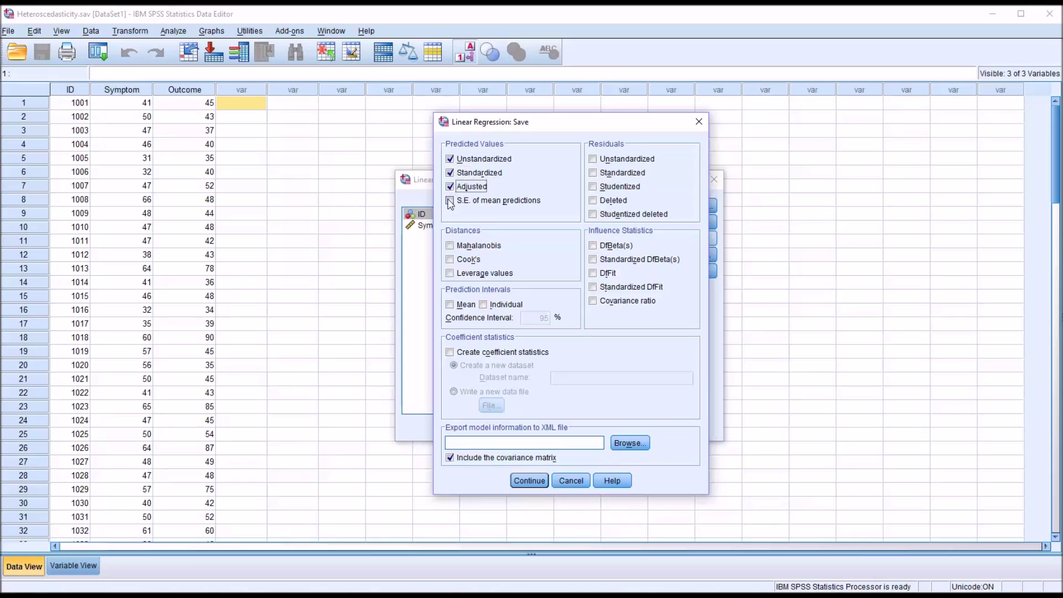
left_click(450, 201)
left_click(450, 201)
left_click(450, 187)
left_click(449, 159)
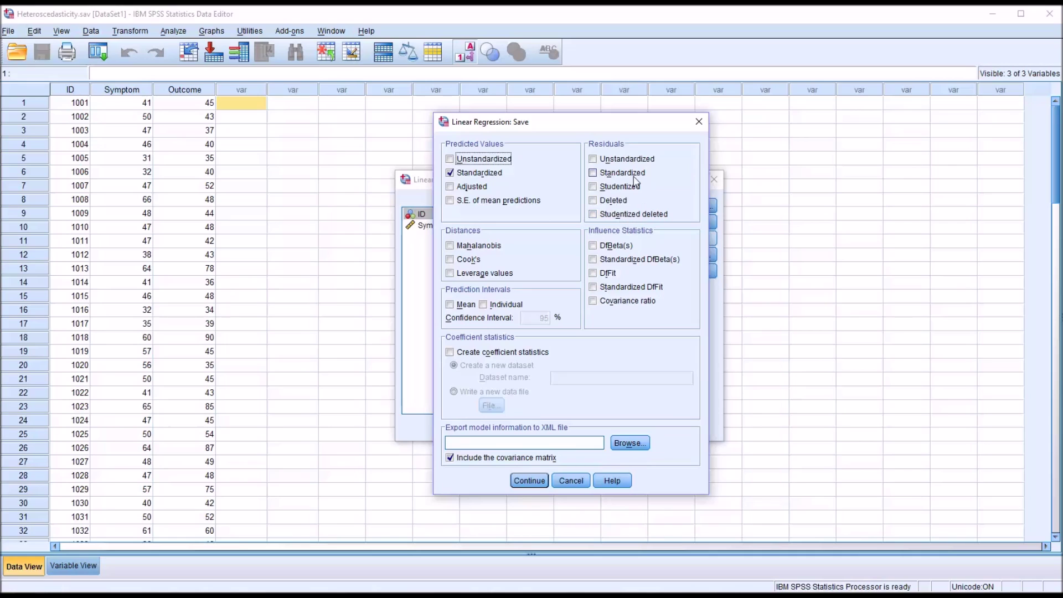
Also save standardized residuals and rerun the Outcome-on-Symptom regression
left_click(593, 173)
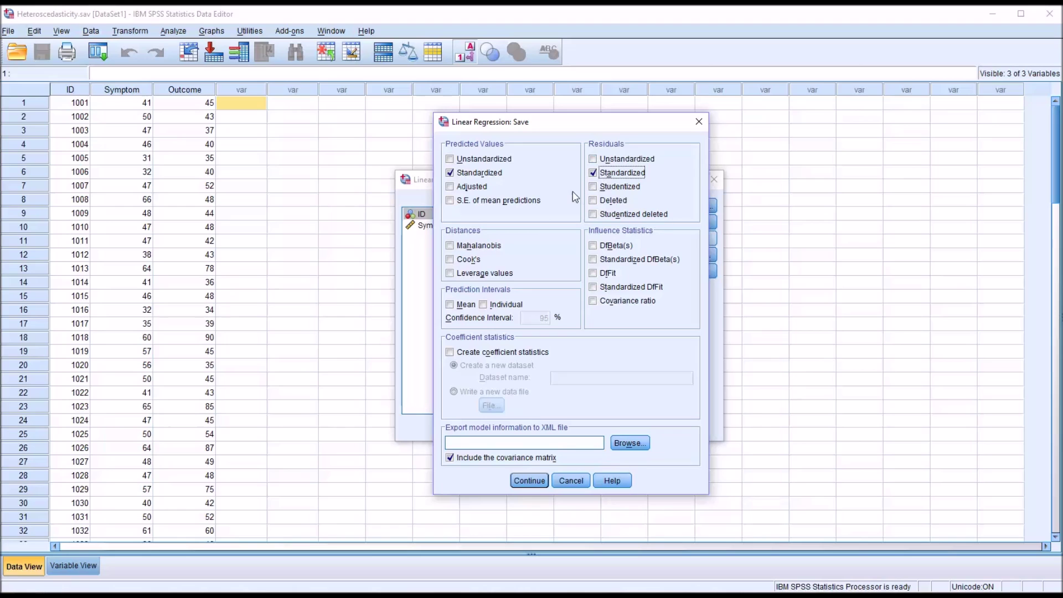
left_click(529, 480)
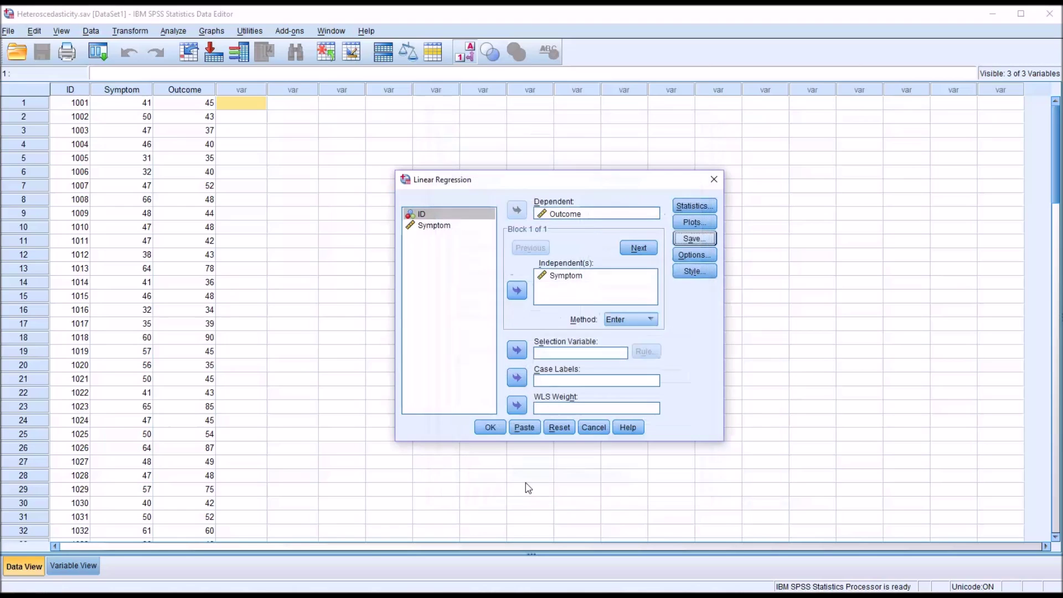
left_click(488, 427)
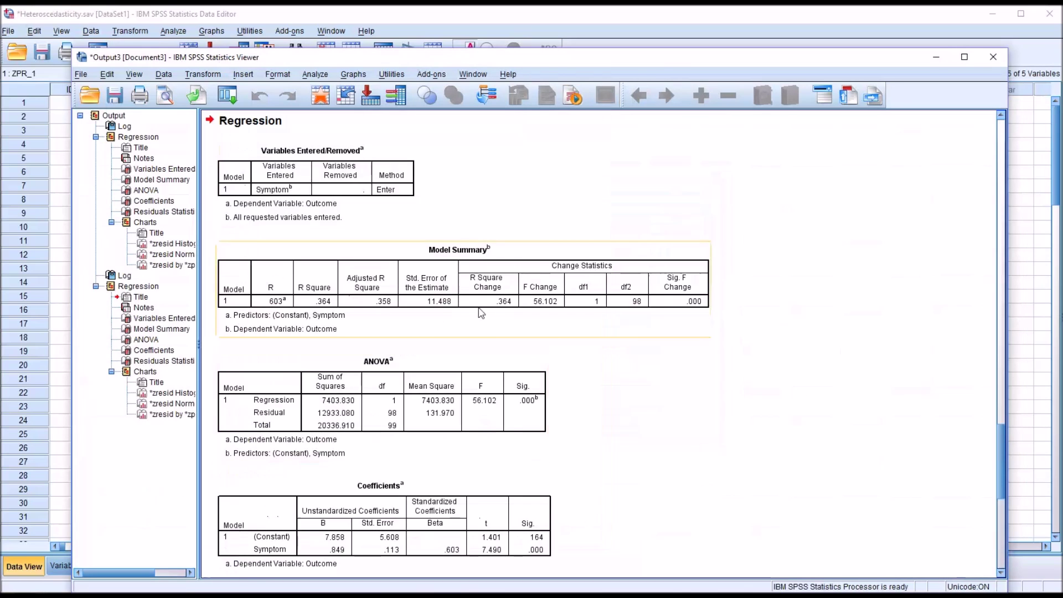
Bring forward the Data Editor with ZPR_1 and ZRE_1, then launch Chart Builder
left_click(412, 14)
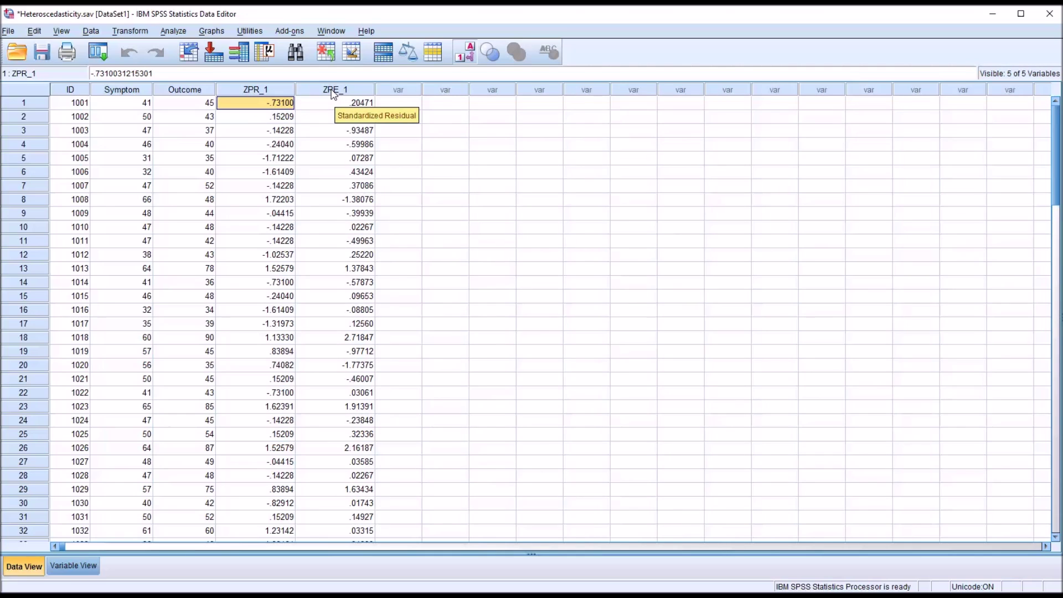
left_click(212, 31)
left_click(233, 48)
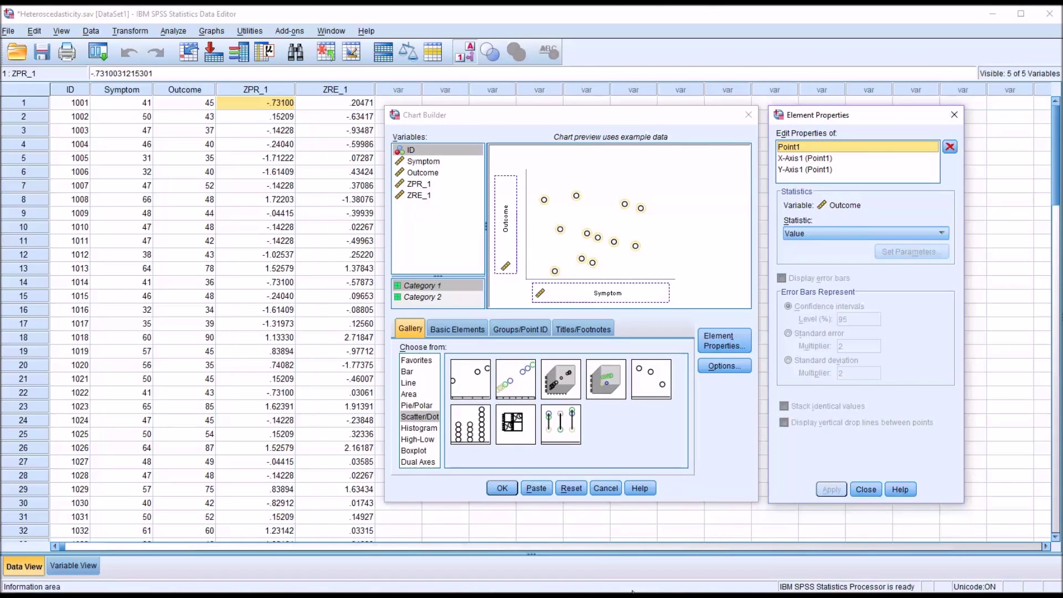
Replace Symptom and Outcome with ZPR_1 on the X-axis and ZRE_1 on the Y-axis, then build the scatter
left_click_drag(595, 296, 458, 271)
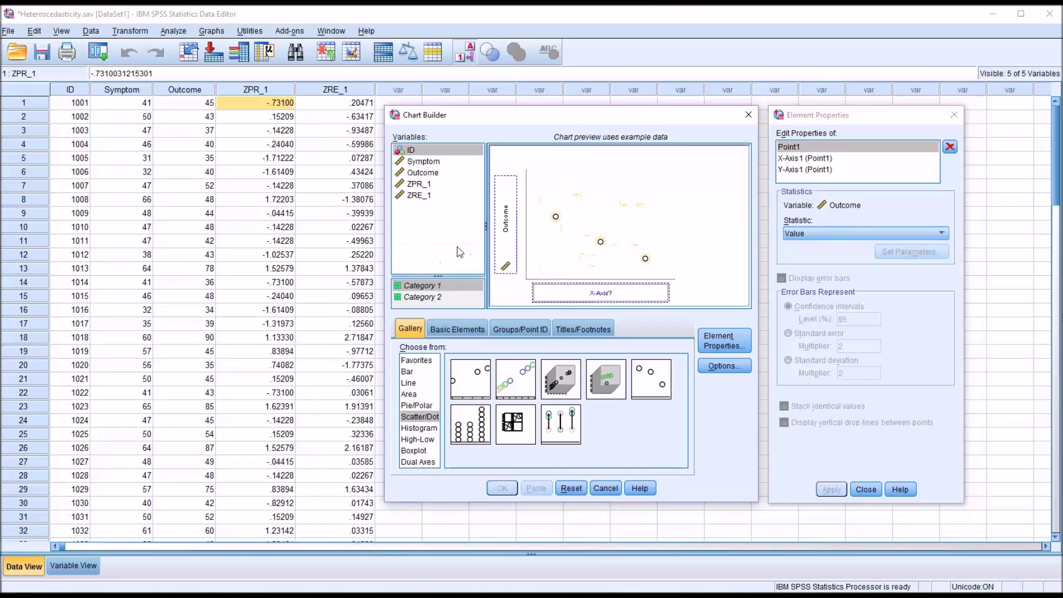
left_click_drag(505, 230, 452, 235)
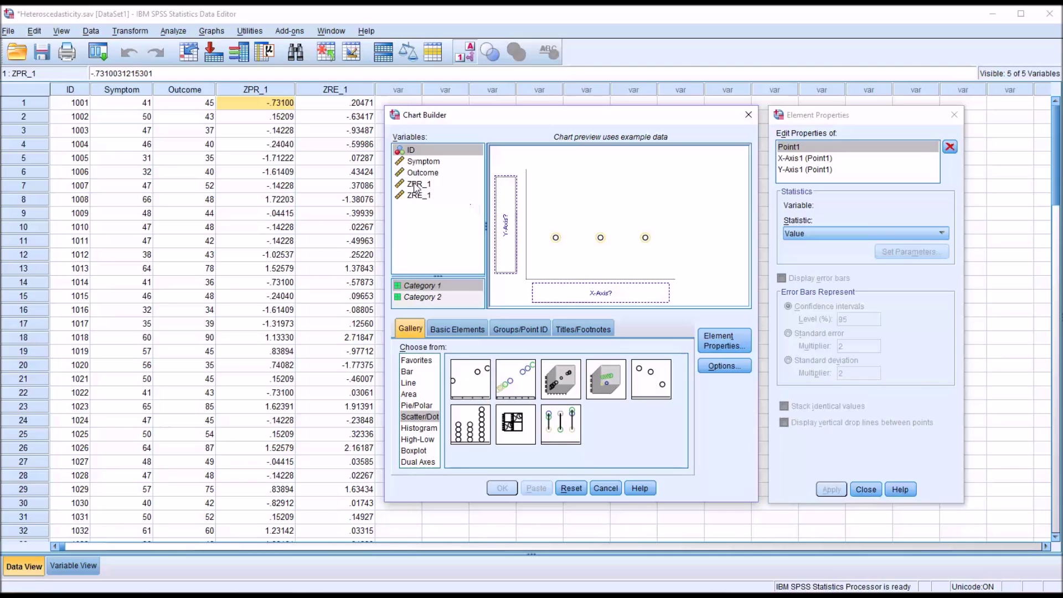
left_click_drag(418, 185, 568, 294)
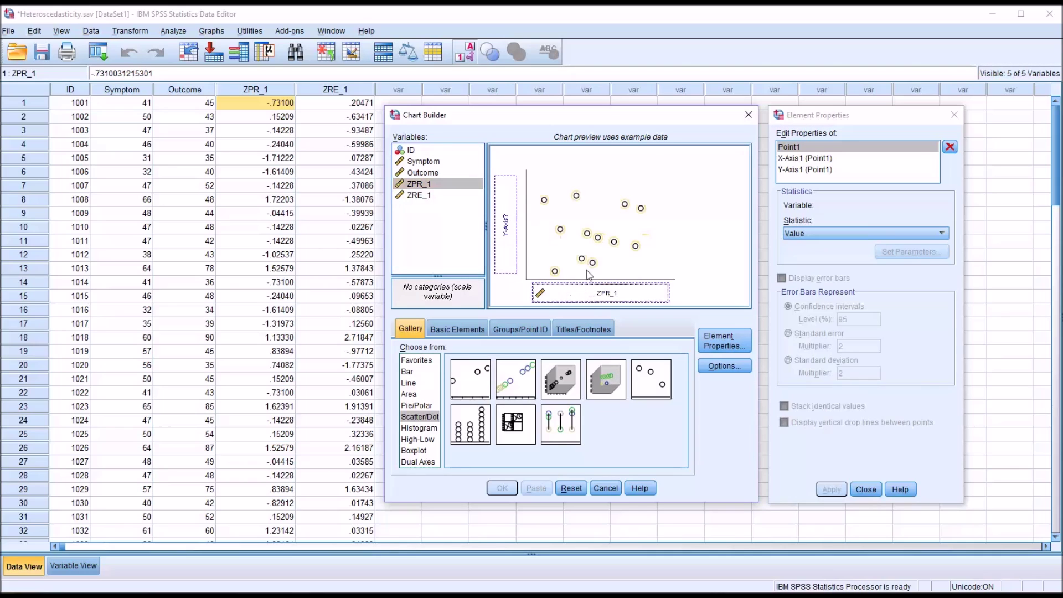
left_click_drag(416, 197, 507, 225)
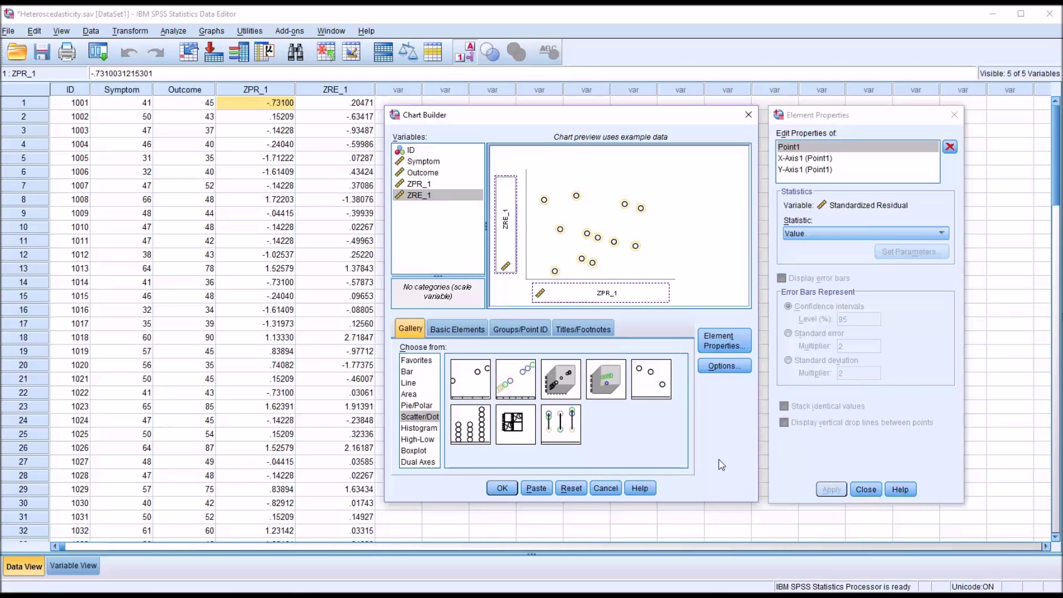
left_click(502, 488)
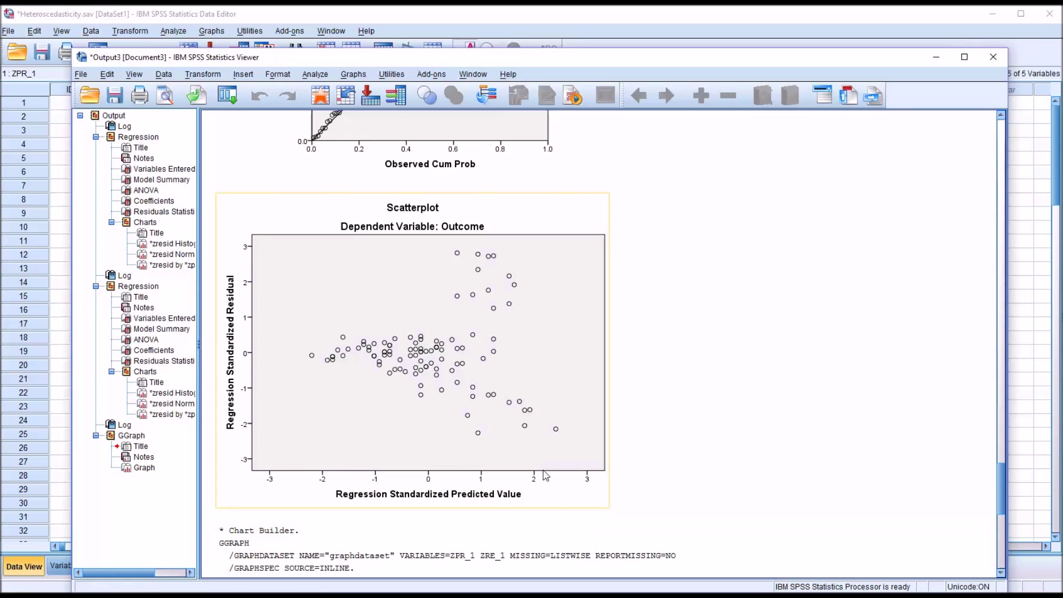
Scroll the Viewer to show the GGraph scatterplot of ZRE_1 against ZPR_1
left_click_drag(1003, 477, 994, 531)
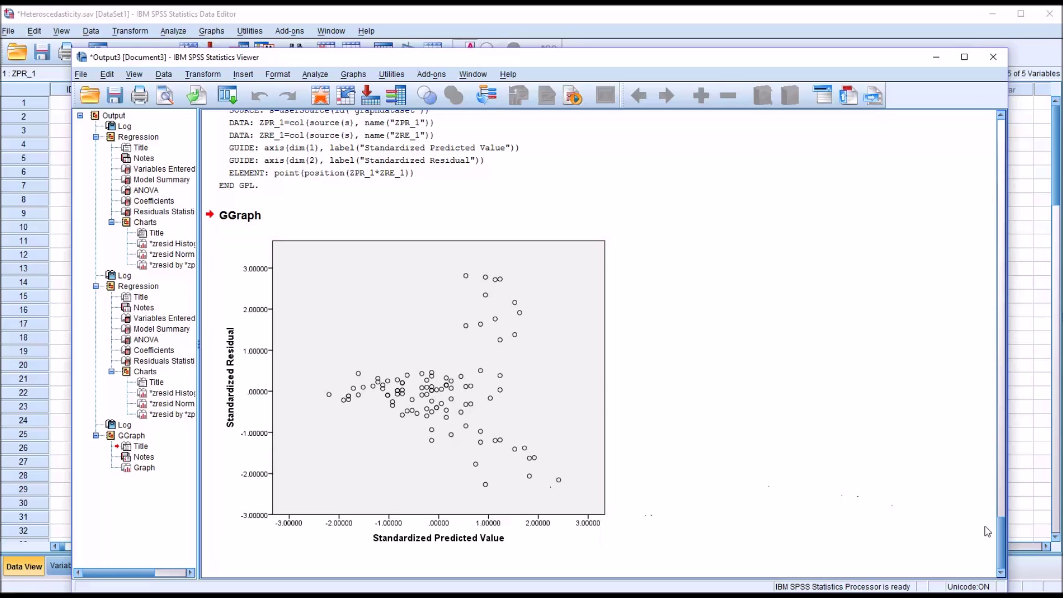
left_click_drag(998, 532, 984, 491)
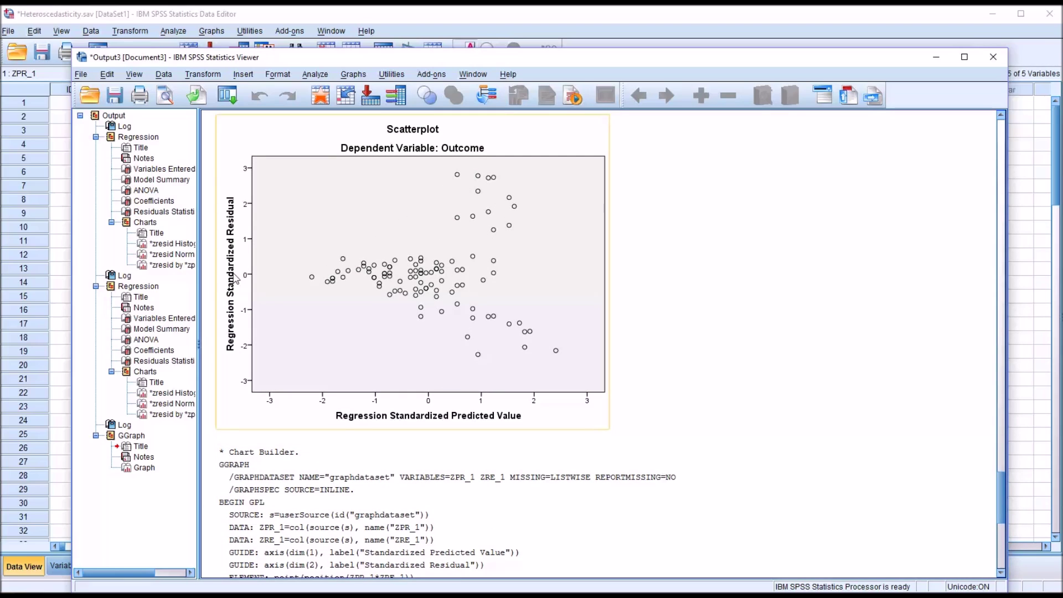
left_click_drag(1001, 492, 995, 537)
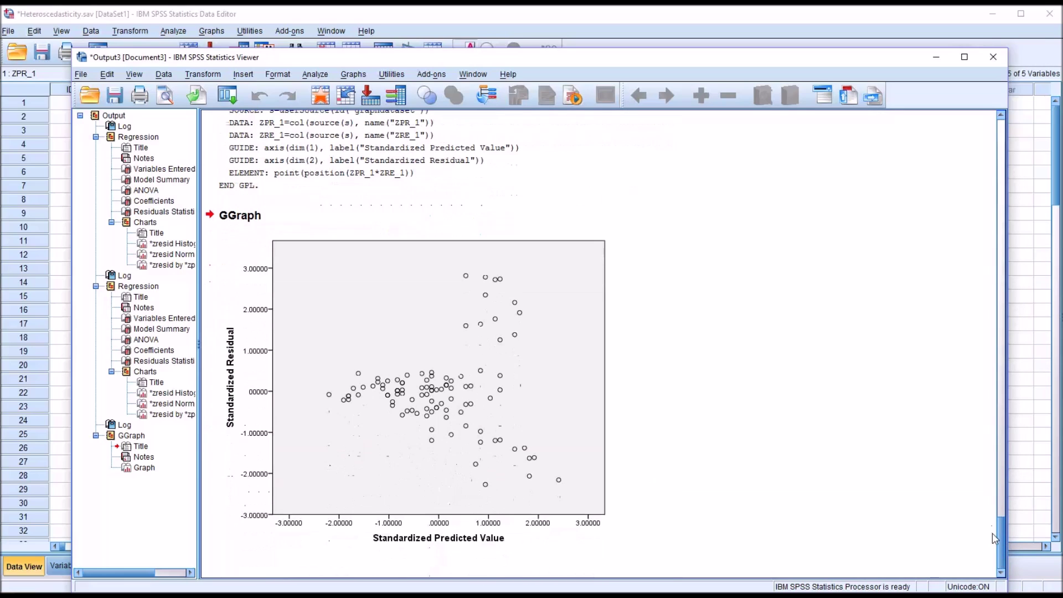